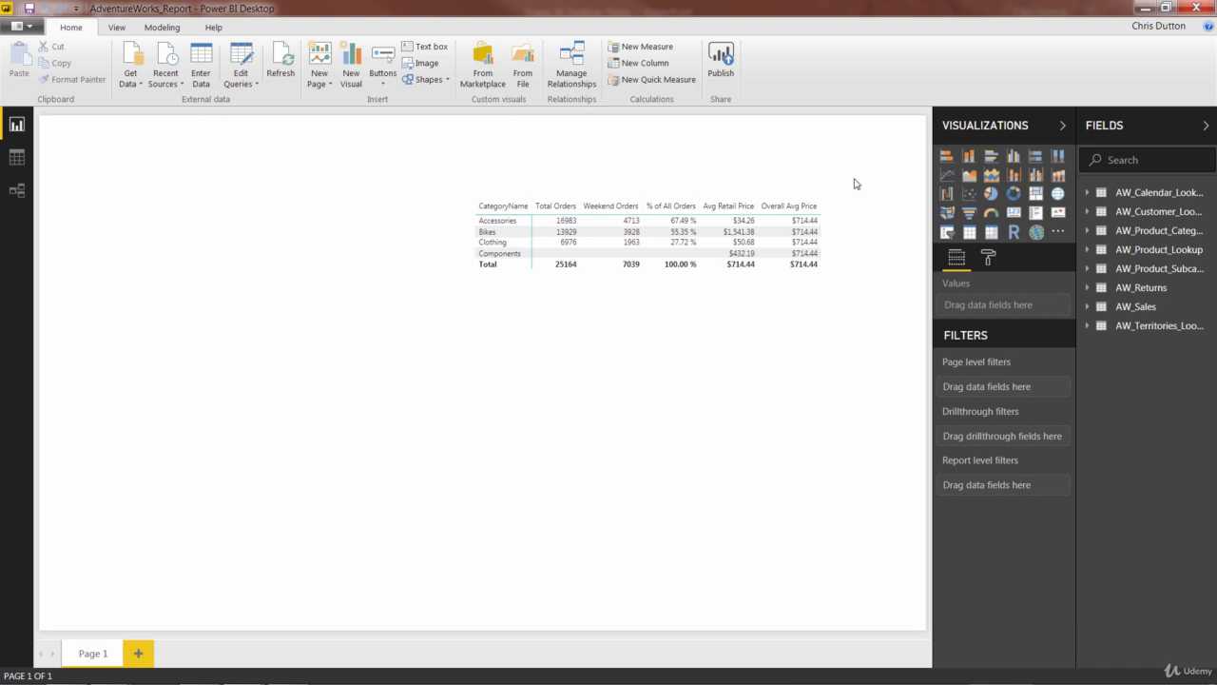
- Create a measure named High Ticket Orders in the AW_Sales table, starting its formula with CALCULATE([Total Orders],
right_click(1140, 309)
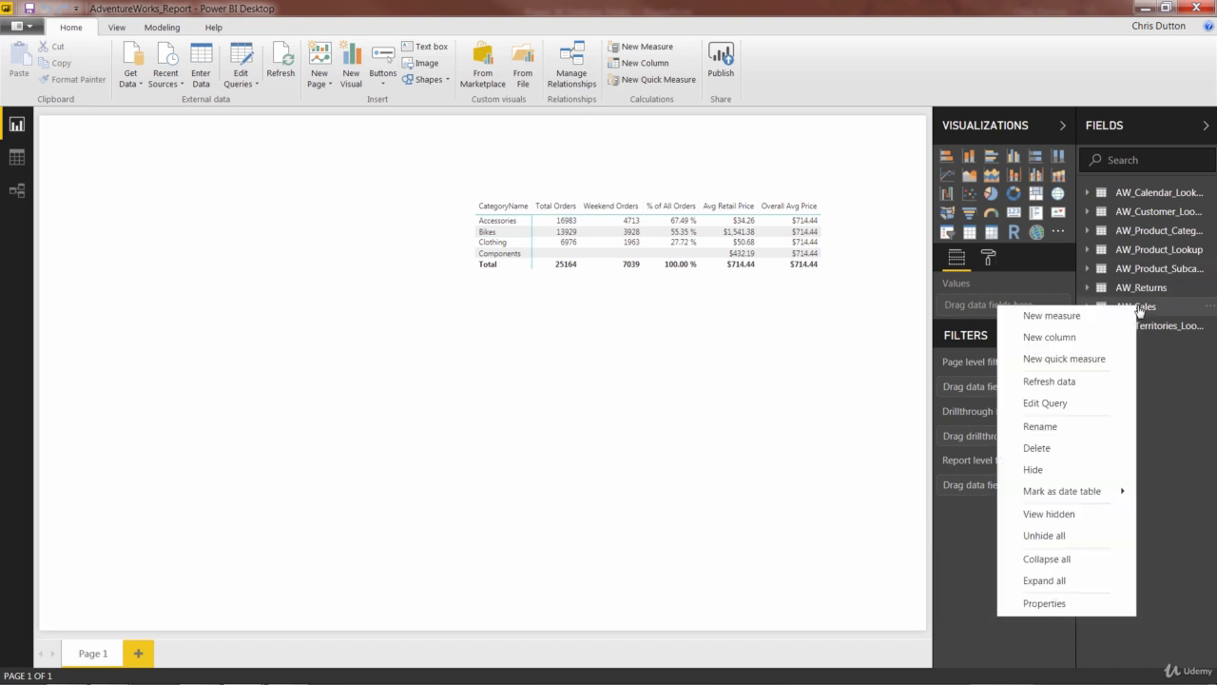
click(1051, 315)
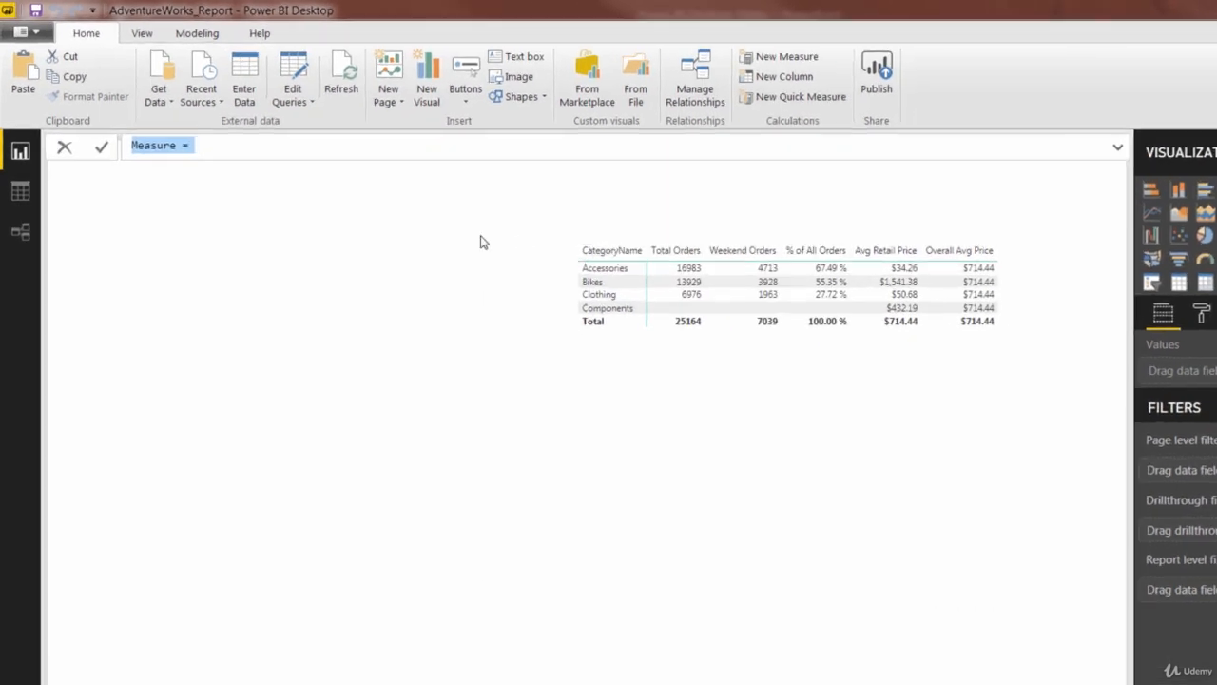
text(H)
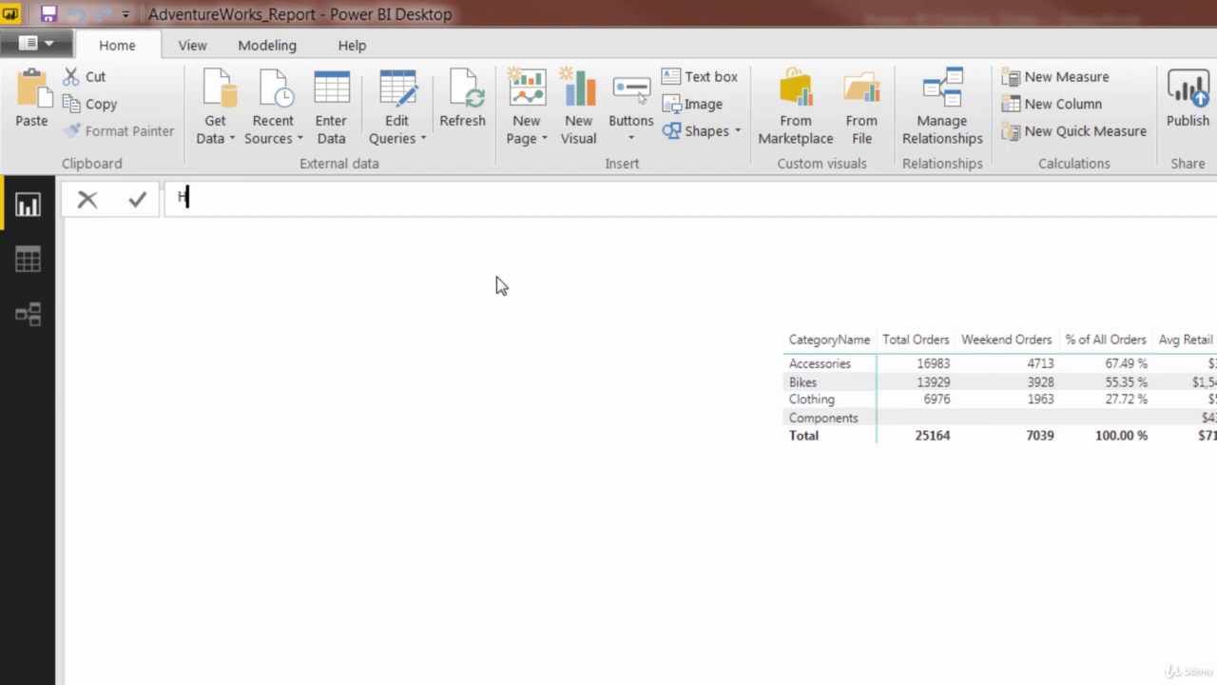
text(igh Ticket )
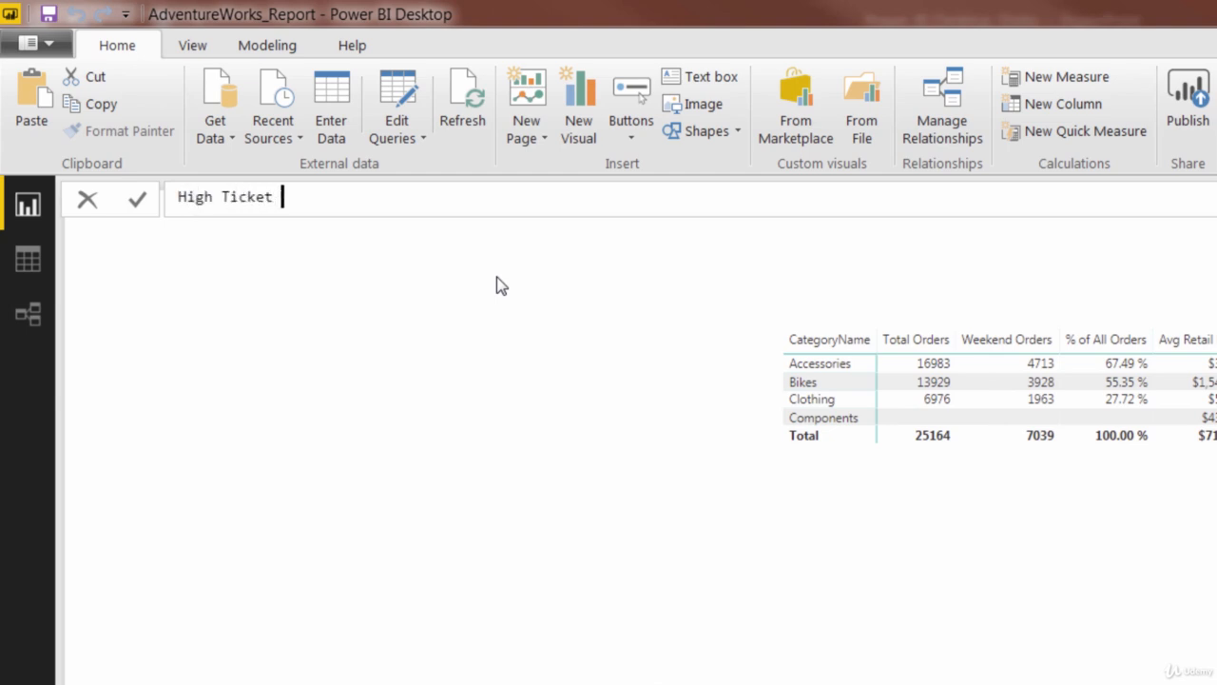
text(Orders = CALCULAT)
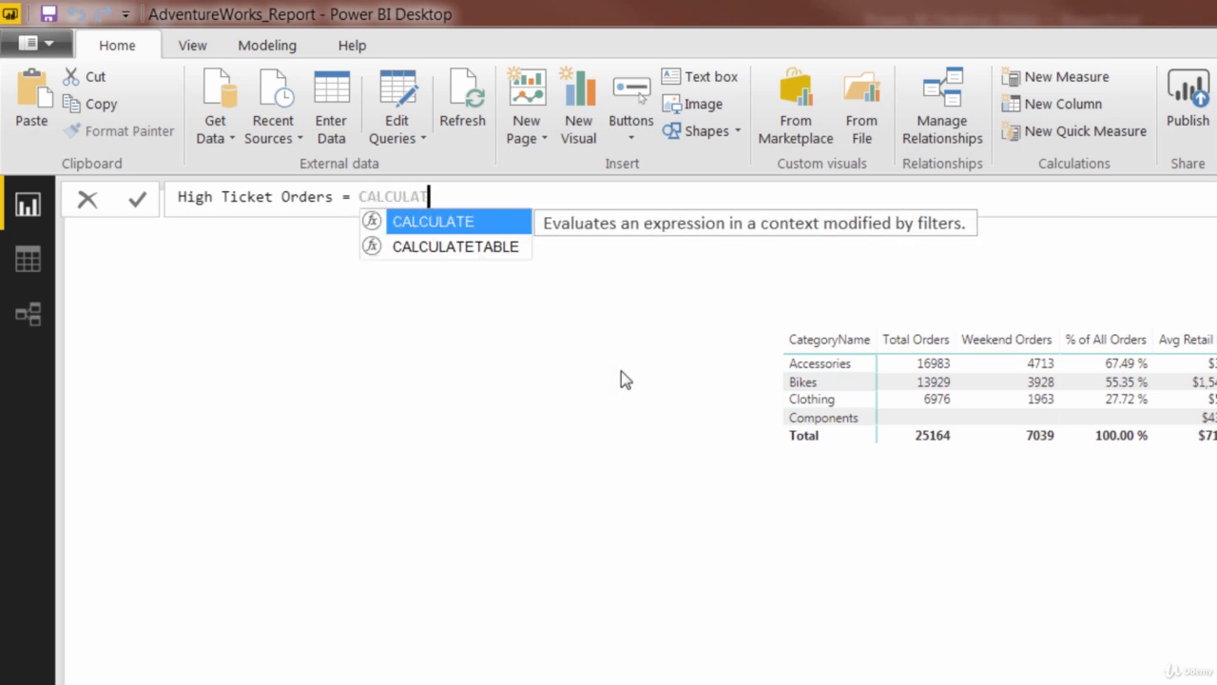
key(Tab)
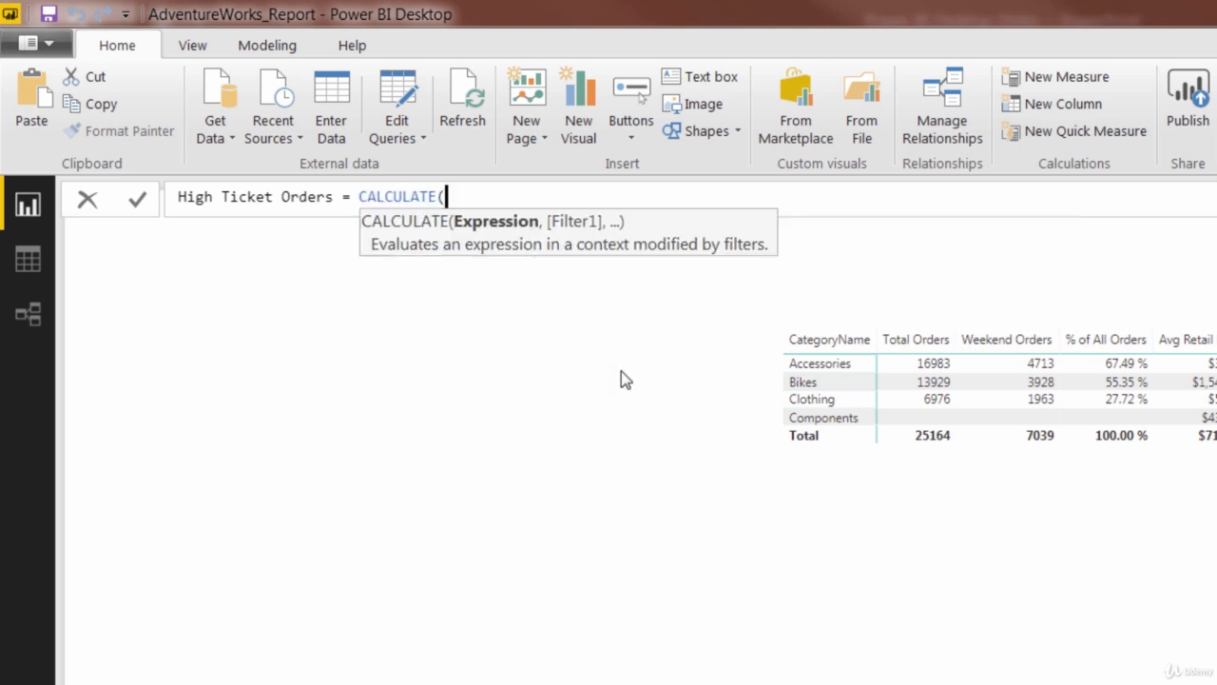
text([total)
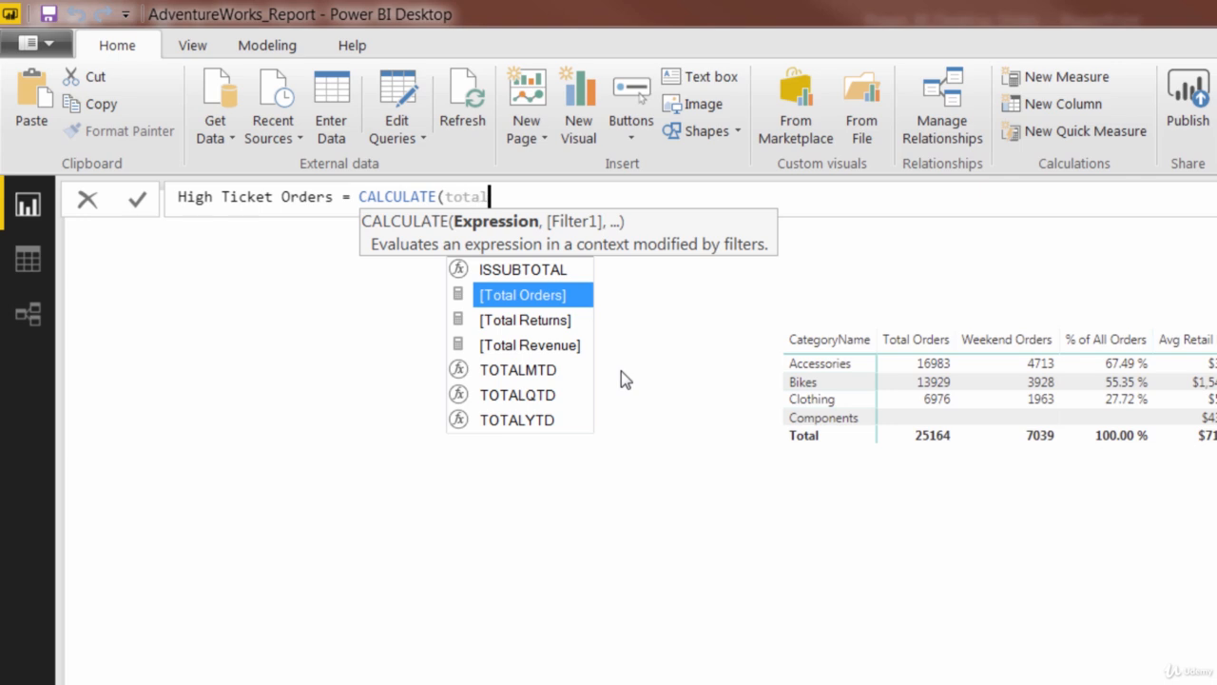
key(Tab)
text(,)
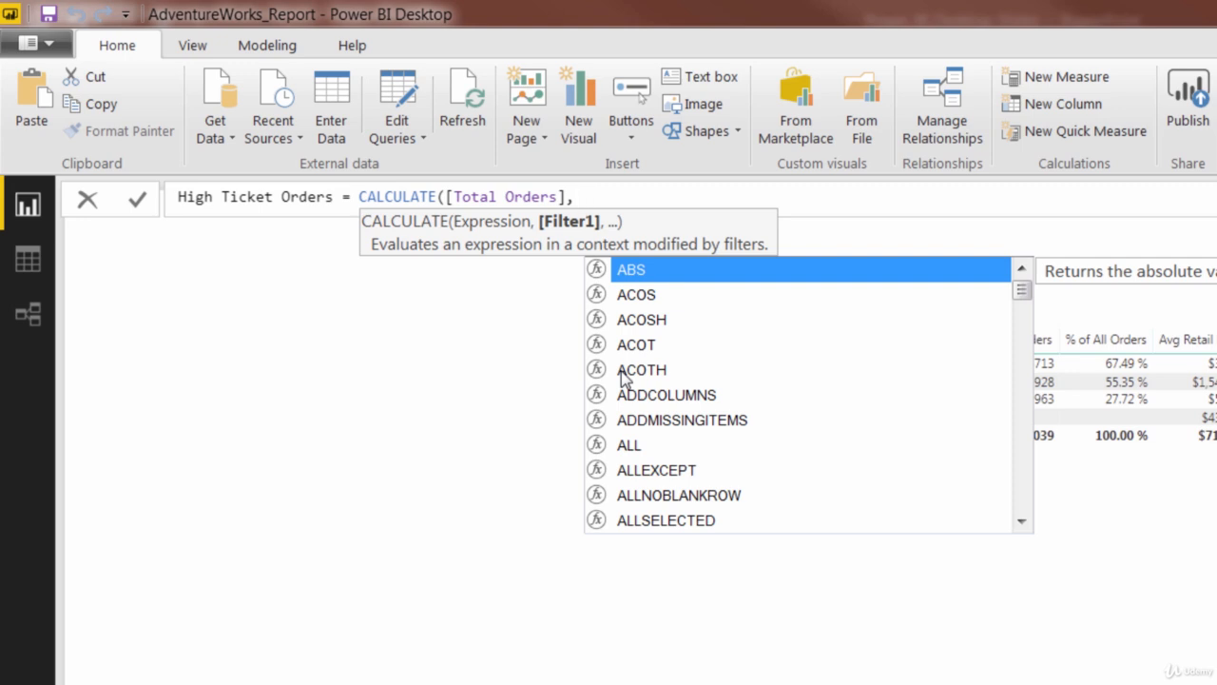
- Complete the formula with the filter AW_Product_Lookup[ProductPrice] > [Overall Avg Price] and commit the measure
text(price)
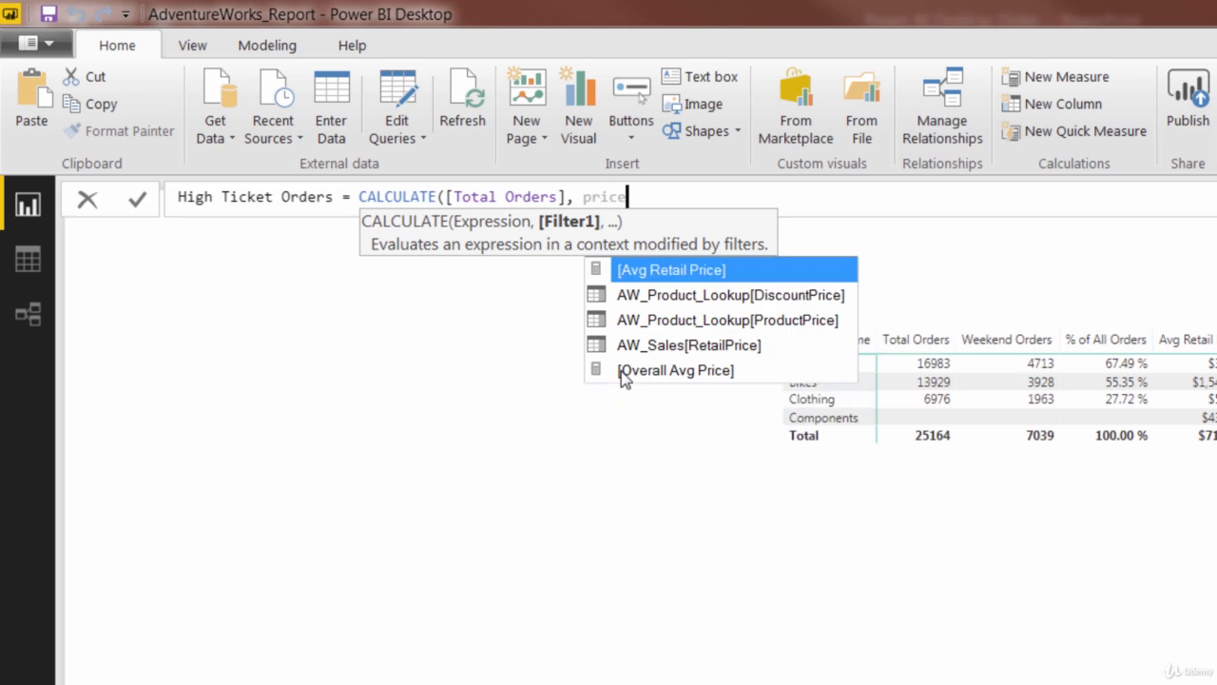
key(Down)
key(Down)
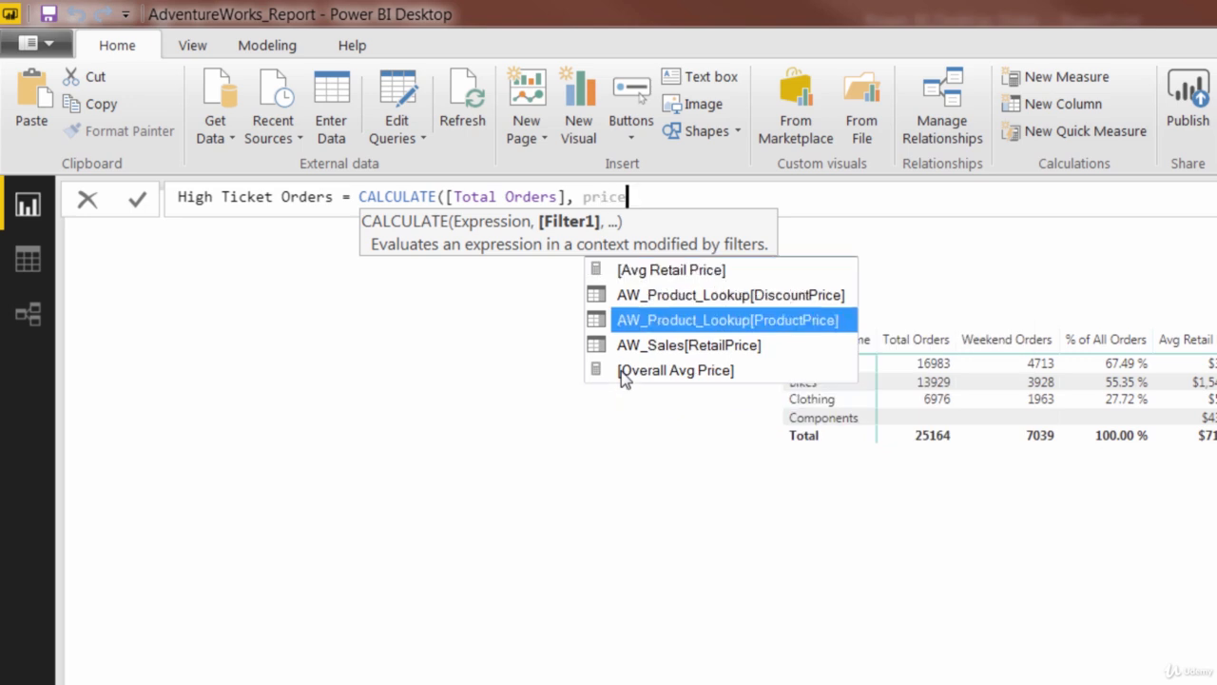
key(Tab)
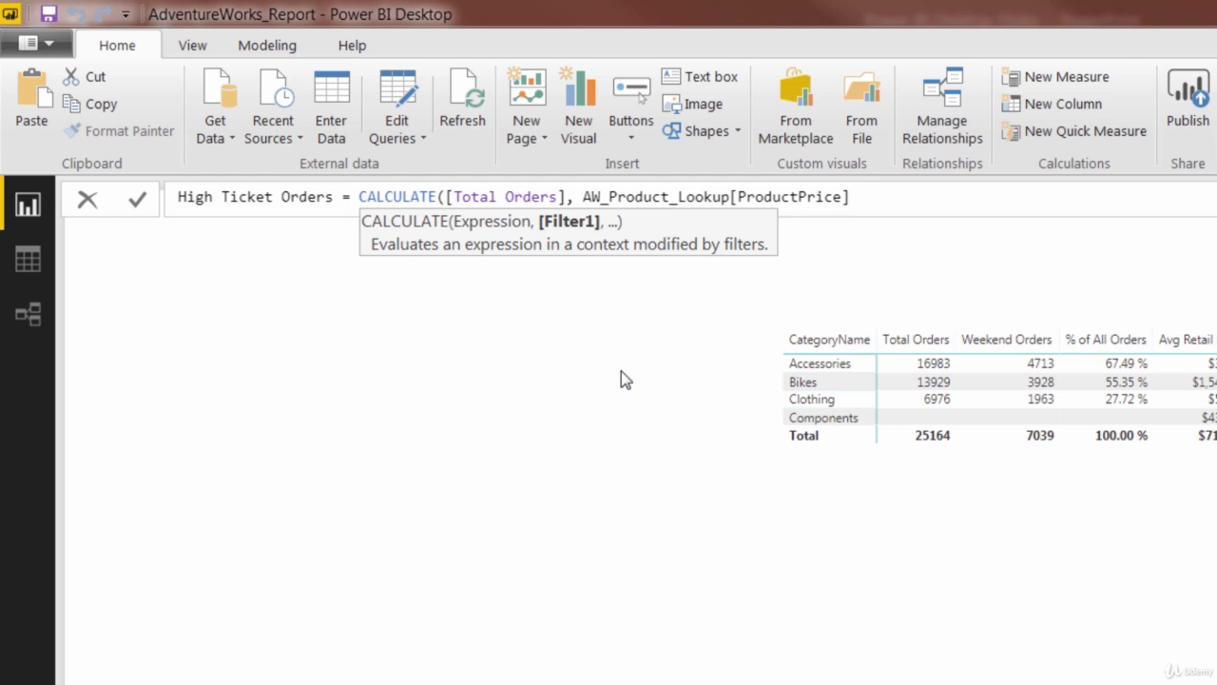
text(> overal)
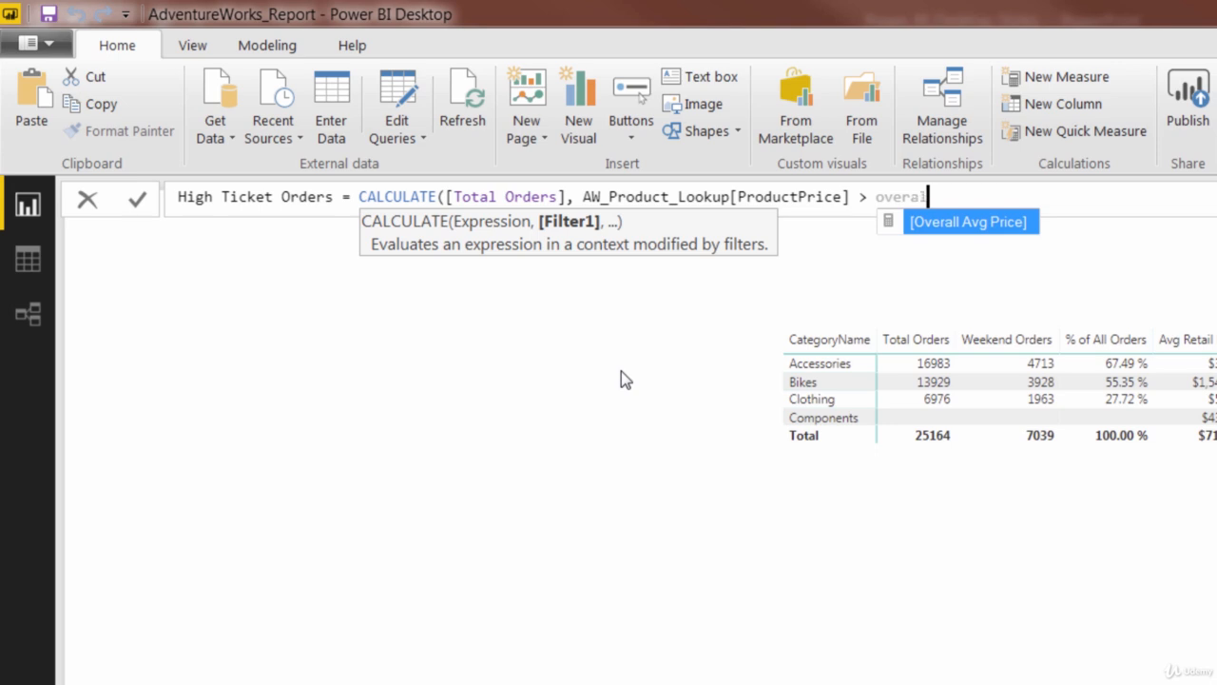
text(l)
key(Tab)
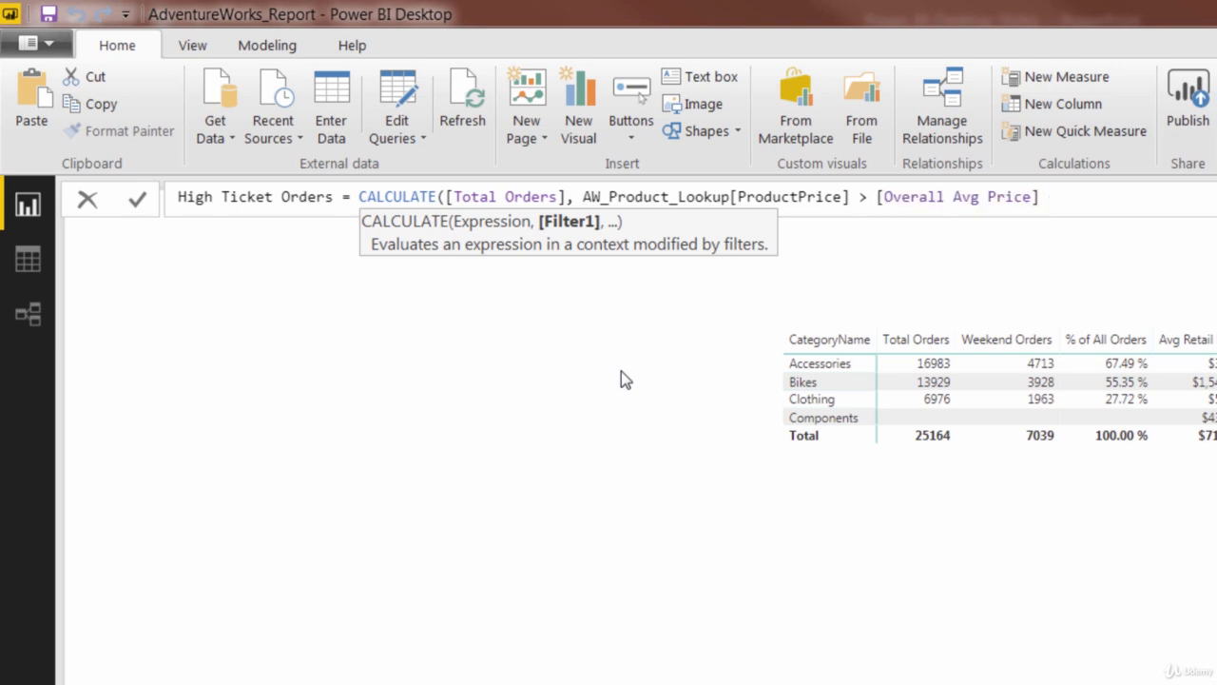
text())
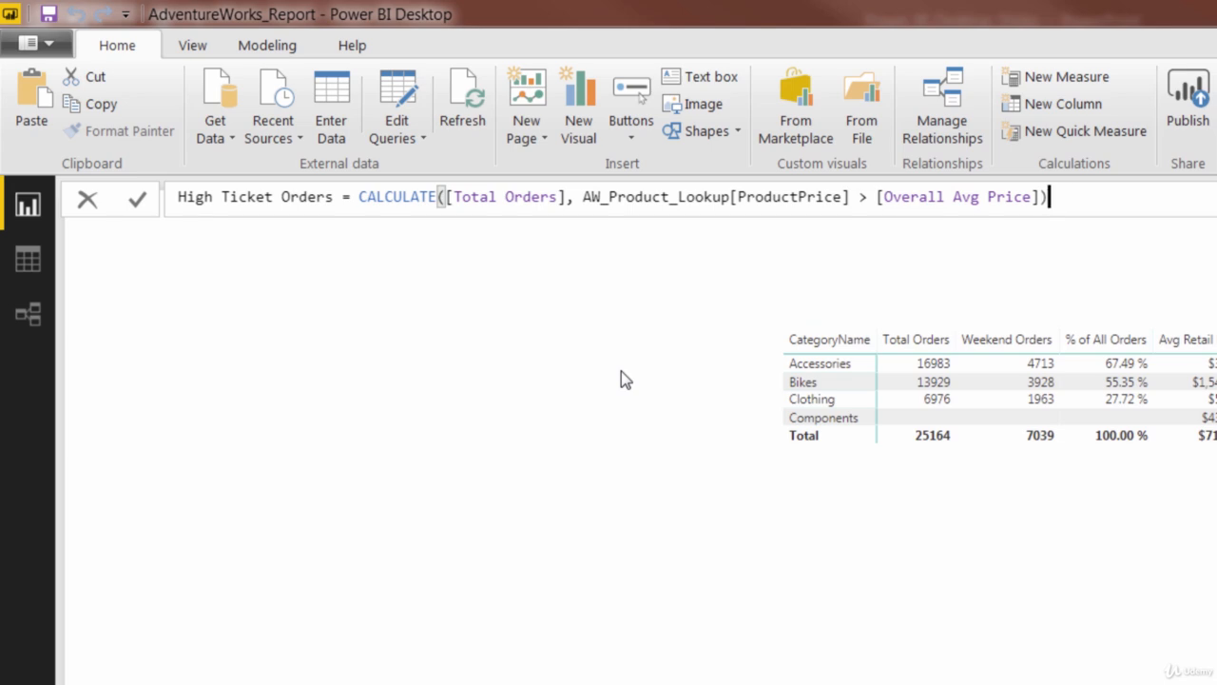
key(Return)
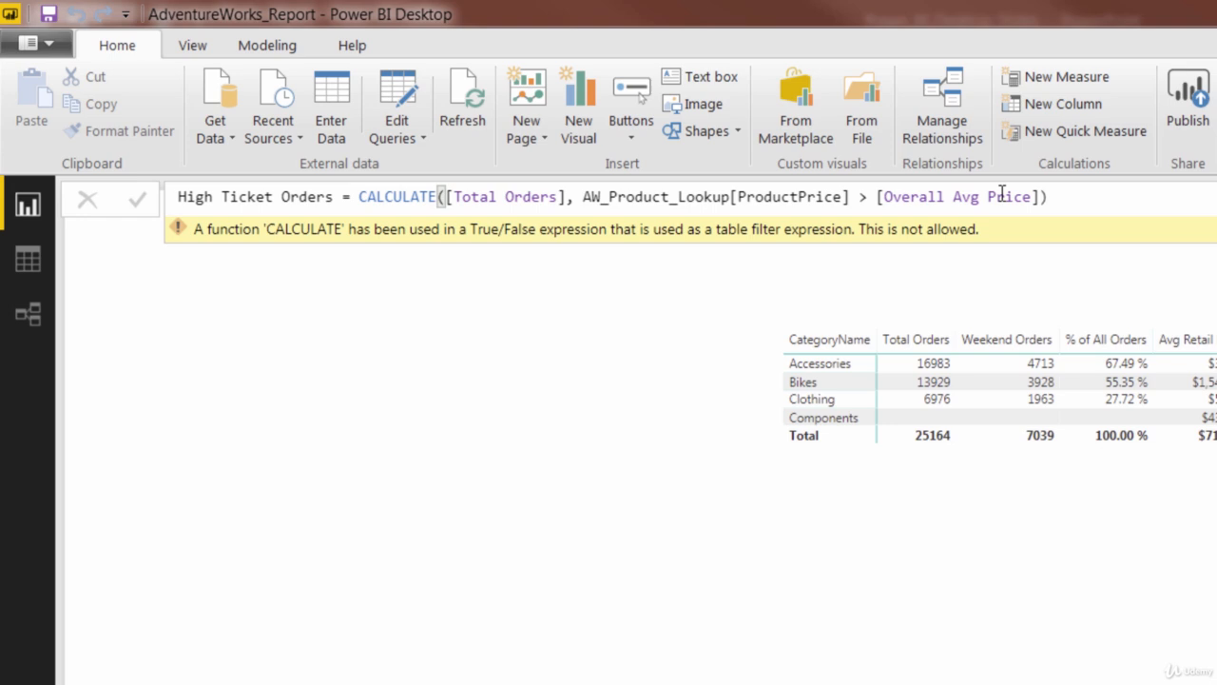
- Replace [Overall Avg Price] in the High Ticket Orders filter with the fixed value 714.44 and commit the measure
click(1036, 197)
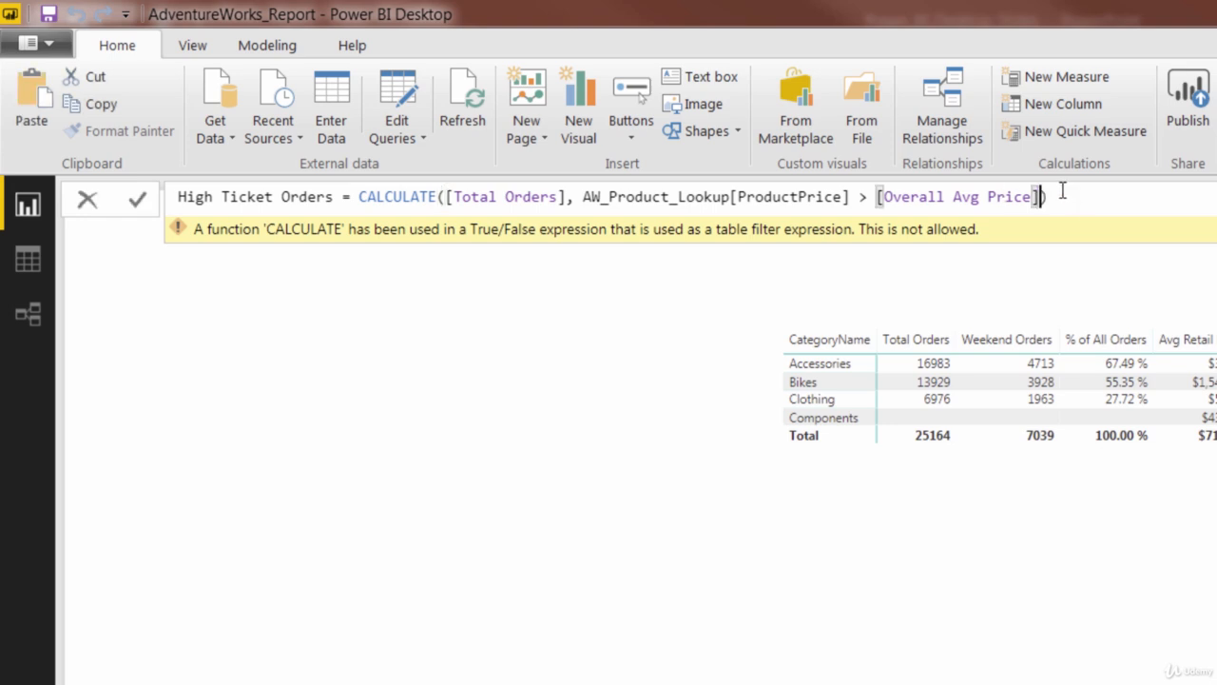
key(BackSpace)
key(BackSpace)
key(BackSpace)
key(BackSpace)
key(BackSpace)
key(BackSpace)
key(BackSpace)
key(BackSpace)
key(BackSpace)
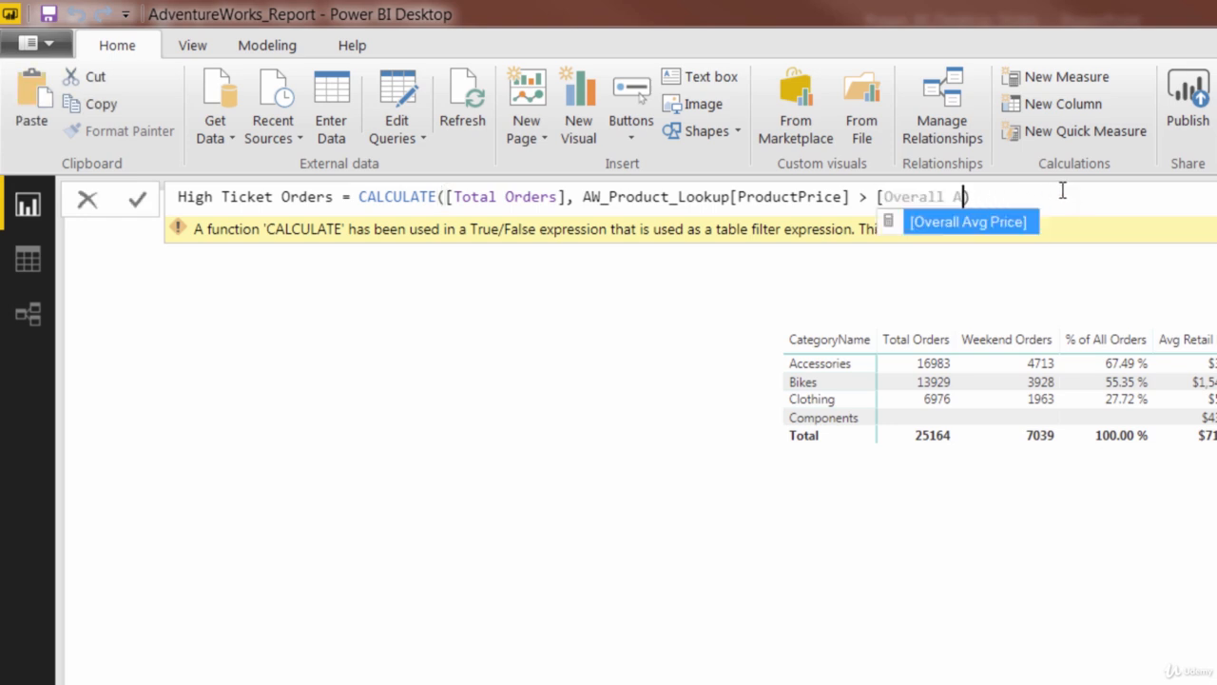
key(BackSpace)
key(BackSpace)
key(BackSpace)
key(BackSpace)
key(BackSpace)
key(BackSpace)
key(BackSpace)
key(BackSpace)
key(BackSpace)
key(BackSpace)
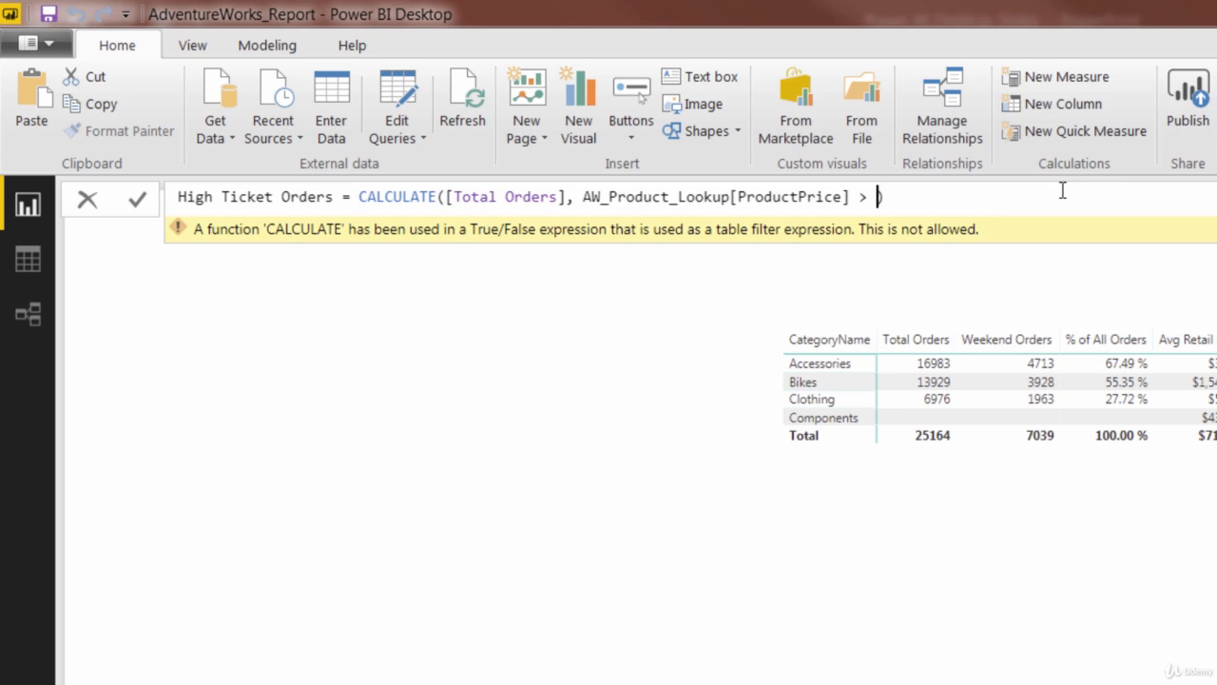
text(714.44)
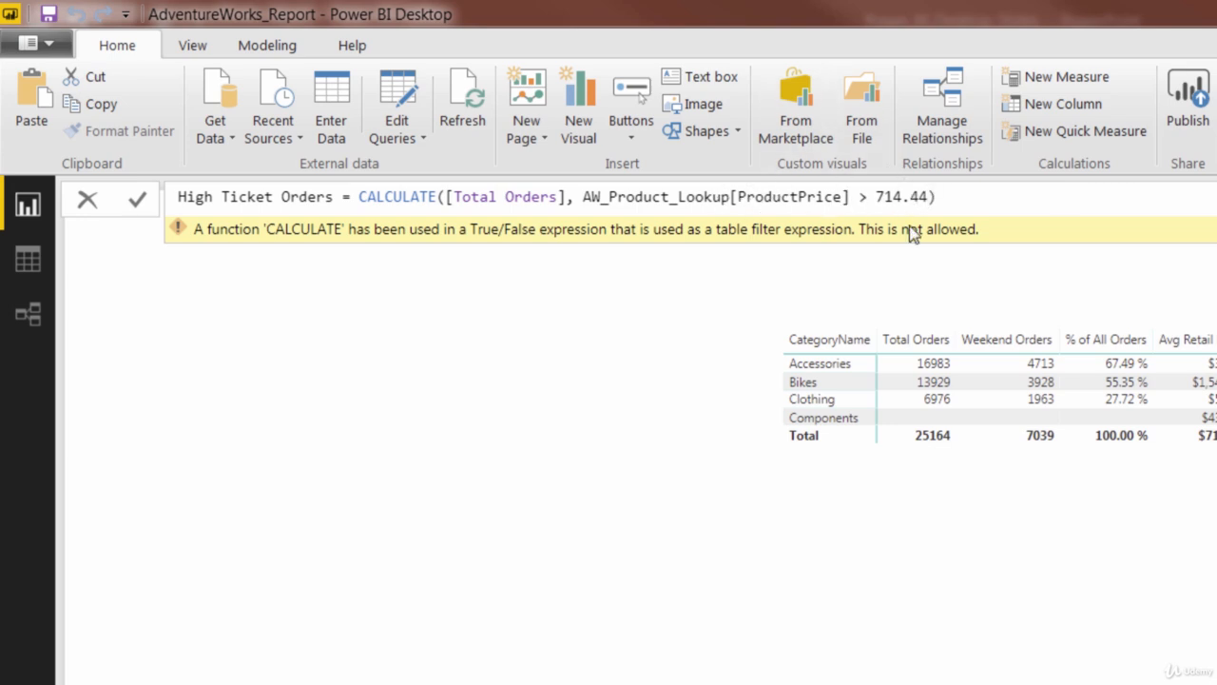
key(Return)
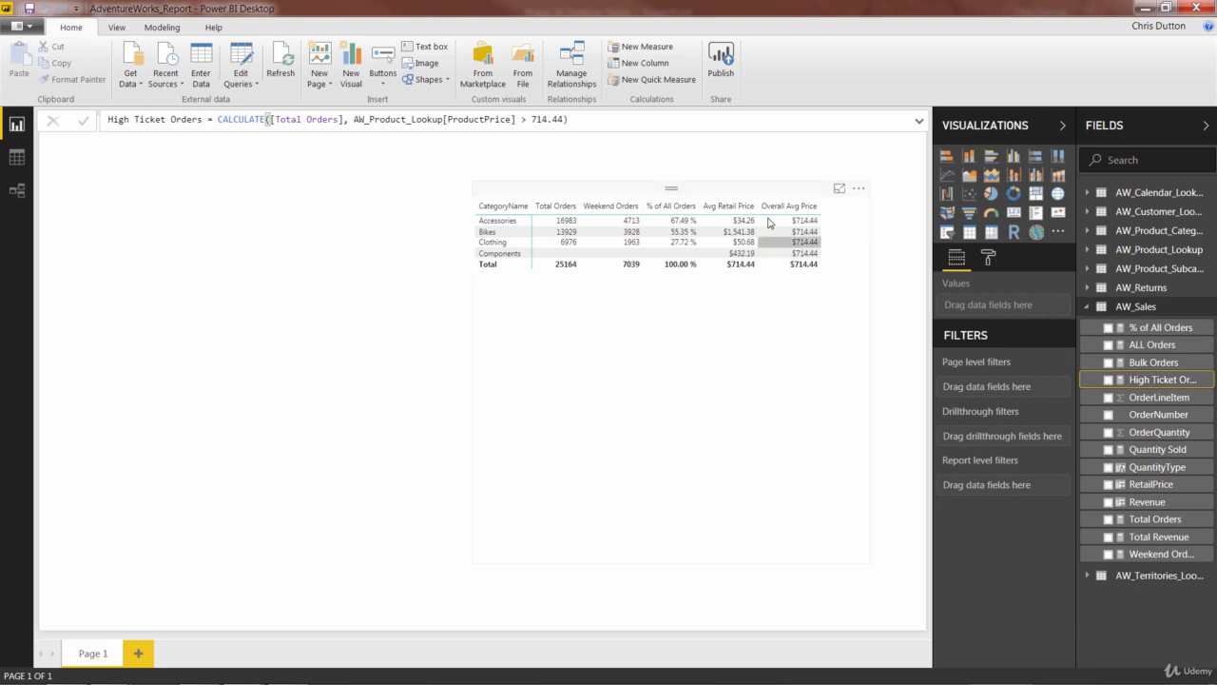
- Add High Ticket Orders to the matrix values directly after Total Orders, and widen the matrix to fit all columns
click(720, 196)
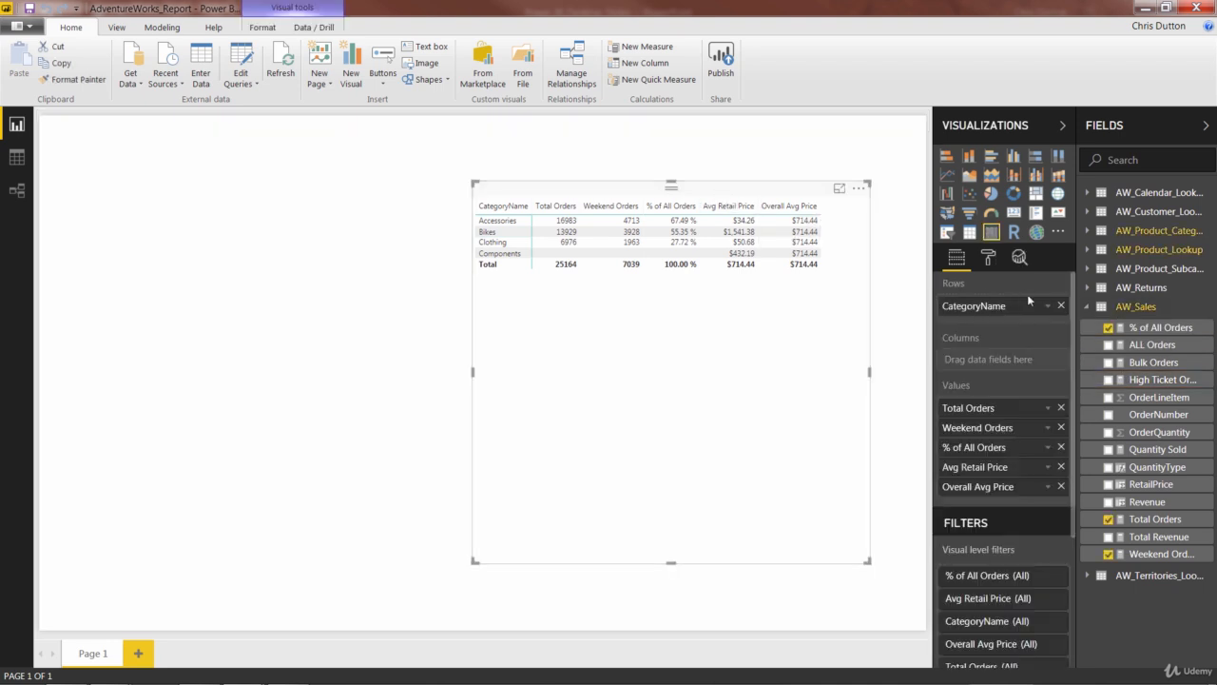
drag(1141, 380, 1005, 418)
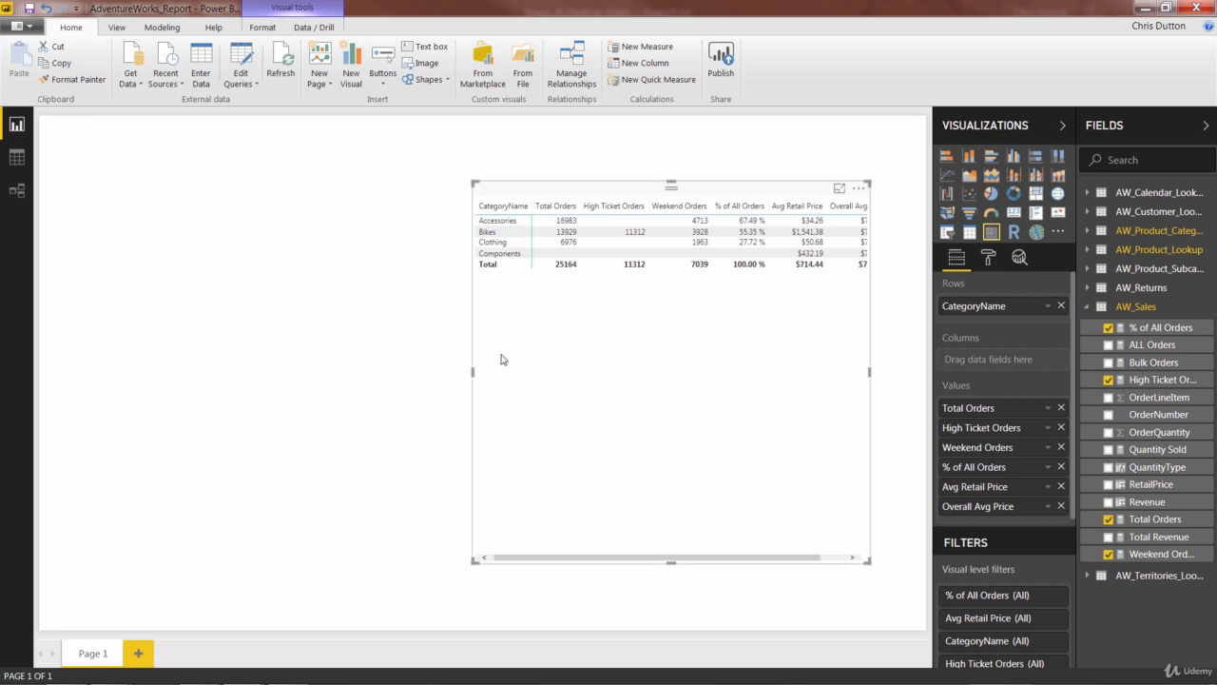
drag(472, 372, 425, 375)
click(422, 374)
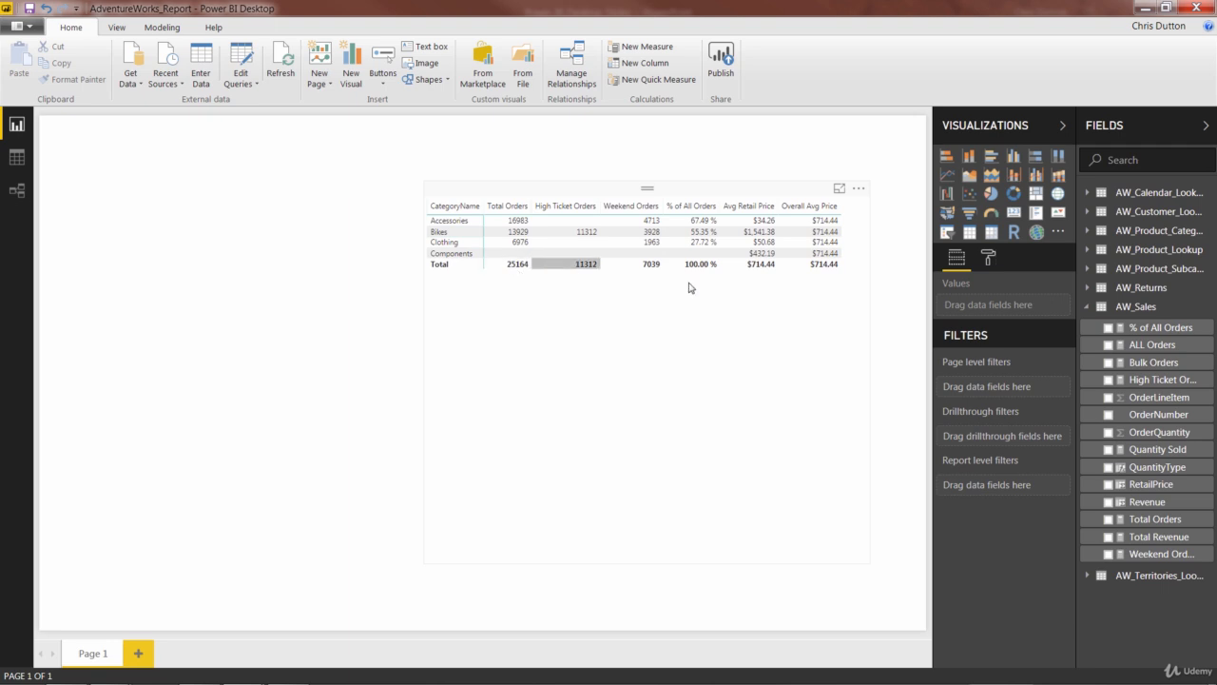
- Open the High Ticket Orders formula and remove its entire ProductPrice filter argument, keeping CALCULATE([Total Orders], )
click(1160, 379)
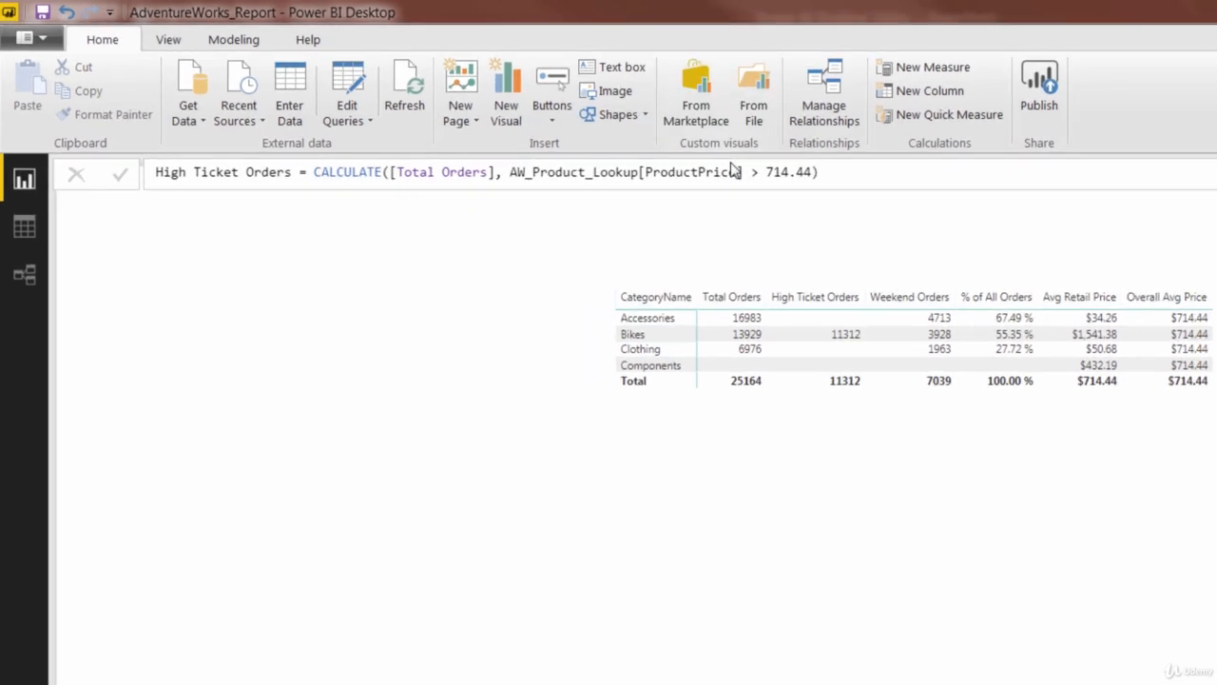
click(623, 131)
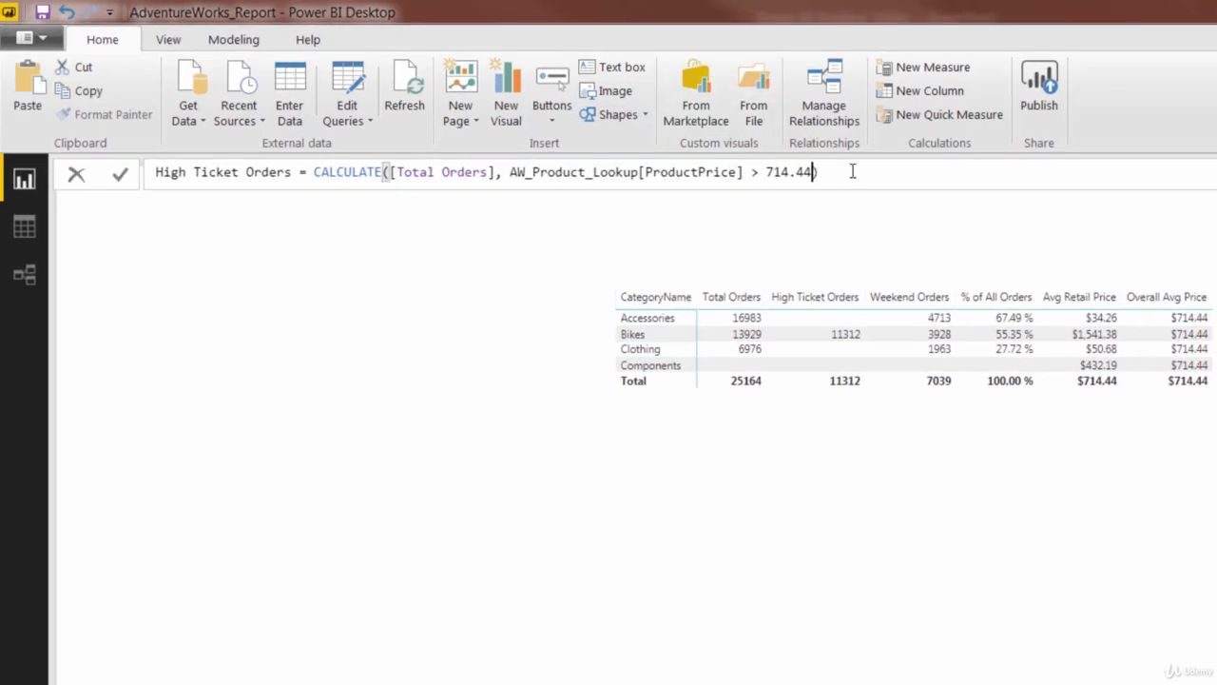
key(BackSpace)
key(BackSpace)
key(BackSpace)
key(BackSpace)
key(BackSpace)
key(BackSpace)
key(BackSpace)
key(BackSpace)
key(BackSpace)
key(BackSpace)
key(BackSpace)
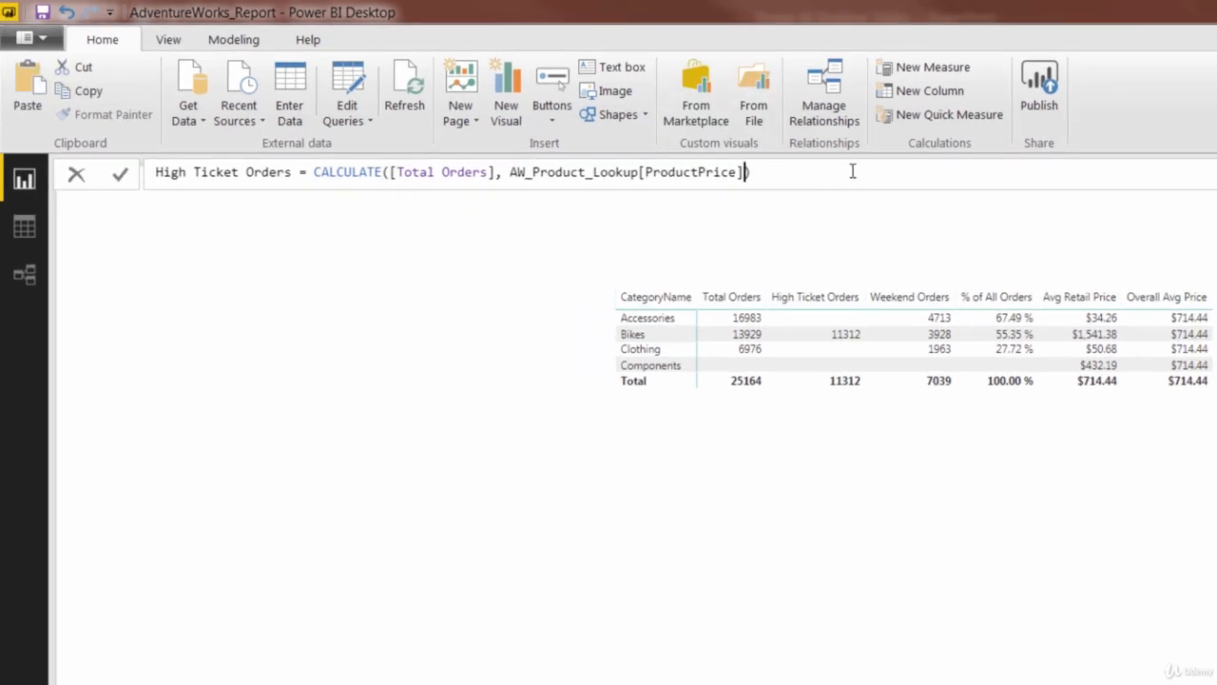
key(BackSpace)
key(BackSpace)
key(BackSpace)
key(BackSpace)
key(BackSpace)
key(BackSpace)
key(BackSpace)
key(BackSpace)
key(BackSpace)
key(BackSpace)
key(BackSpace)
key(BackSpace)
key(BackSpace)
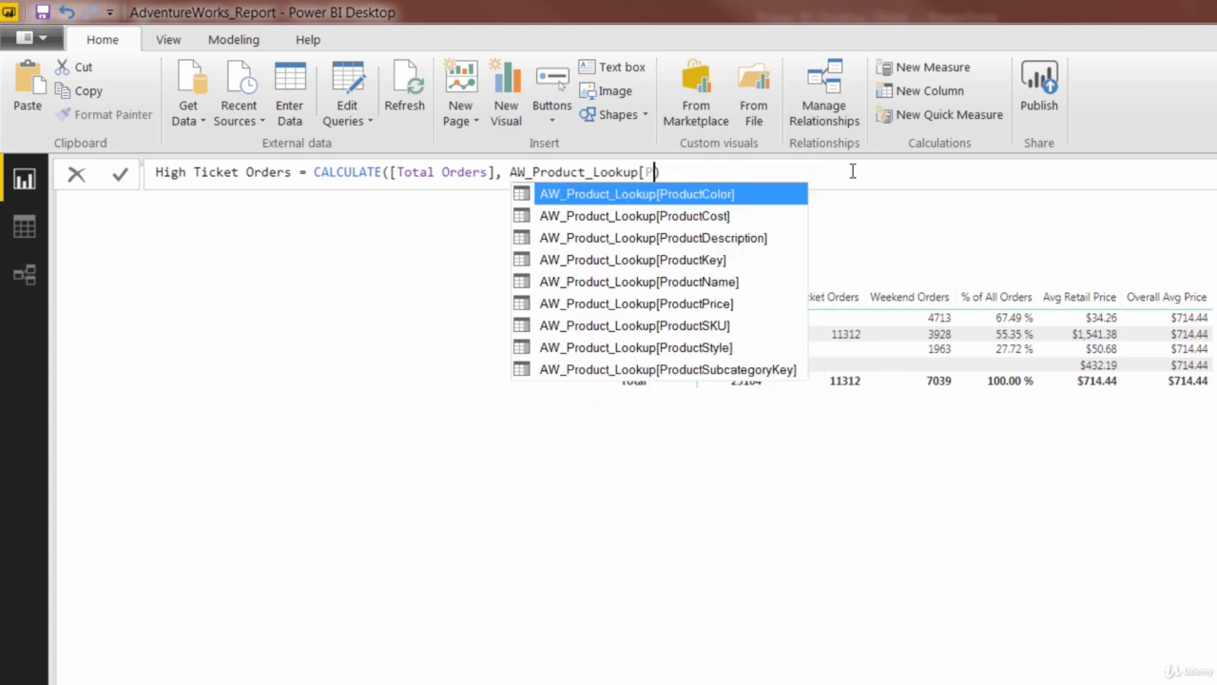
key(BackSpace)
key(BackSpace)
key(BackSpace)
key(BackSpace)
key(BackSpace)
key(BackSpace)
key(BackSpace)
key(BackSpace)
key(BackSpace)
key(BackSpace)
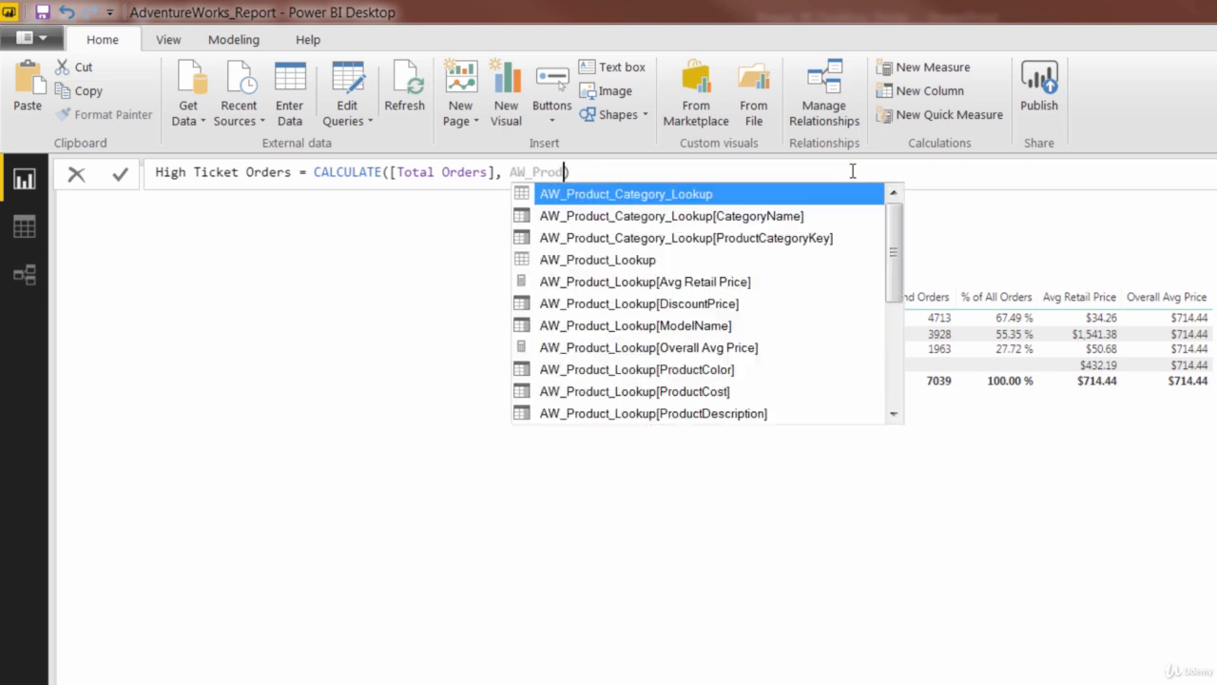
key(BackSpace)
key(BackSpace)
key(BackSpace)
key(BackSpace)
key(BackSpace)
key(BackSpace)
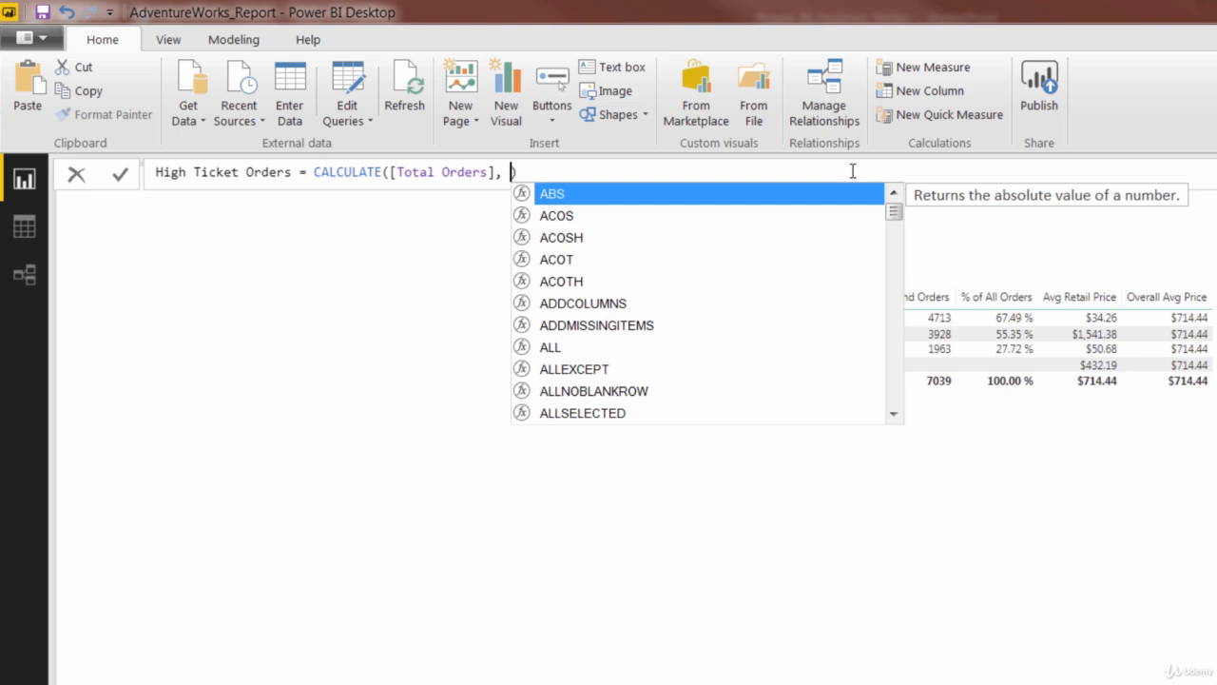
- Add a FILTER function as the second CALCULATE argument, with AW_Product_Lookup as its table
text(FILTE)
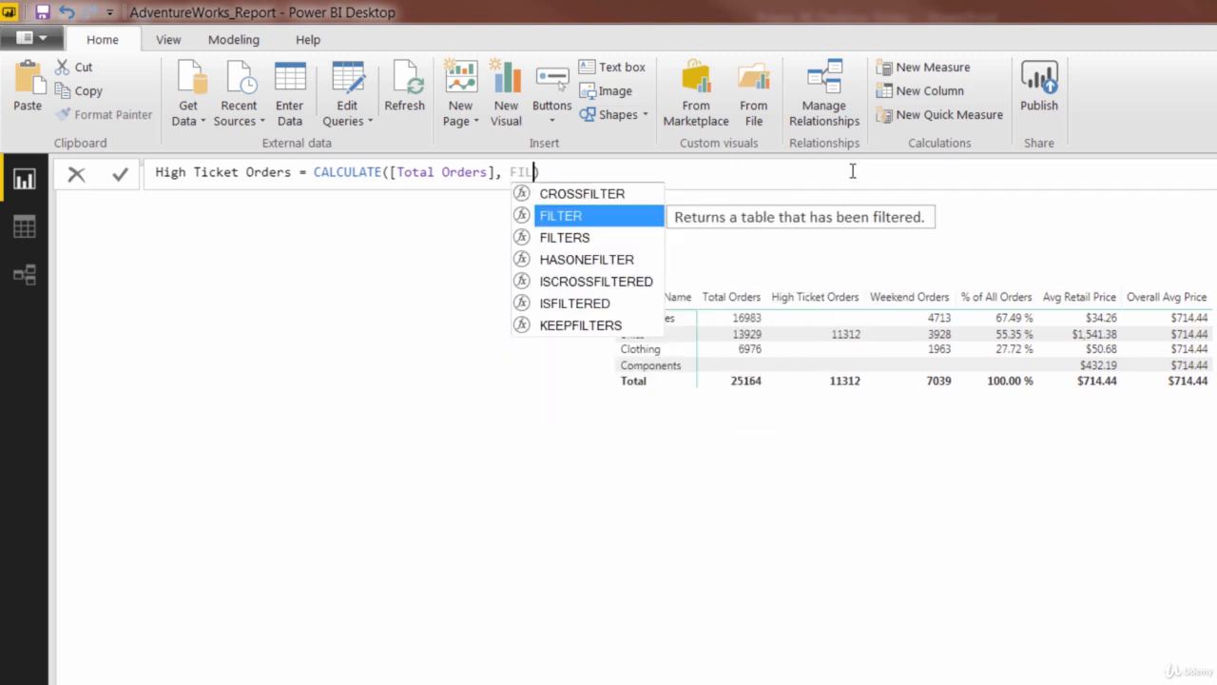
text(R()
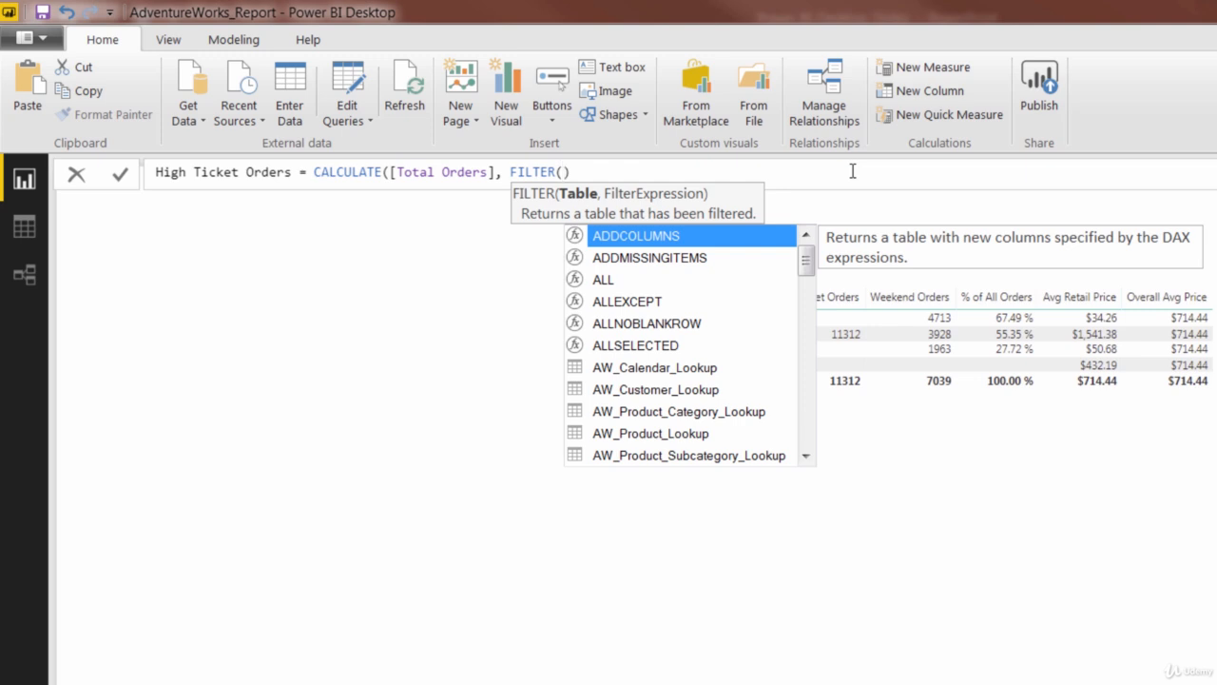
text(product)
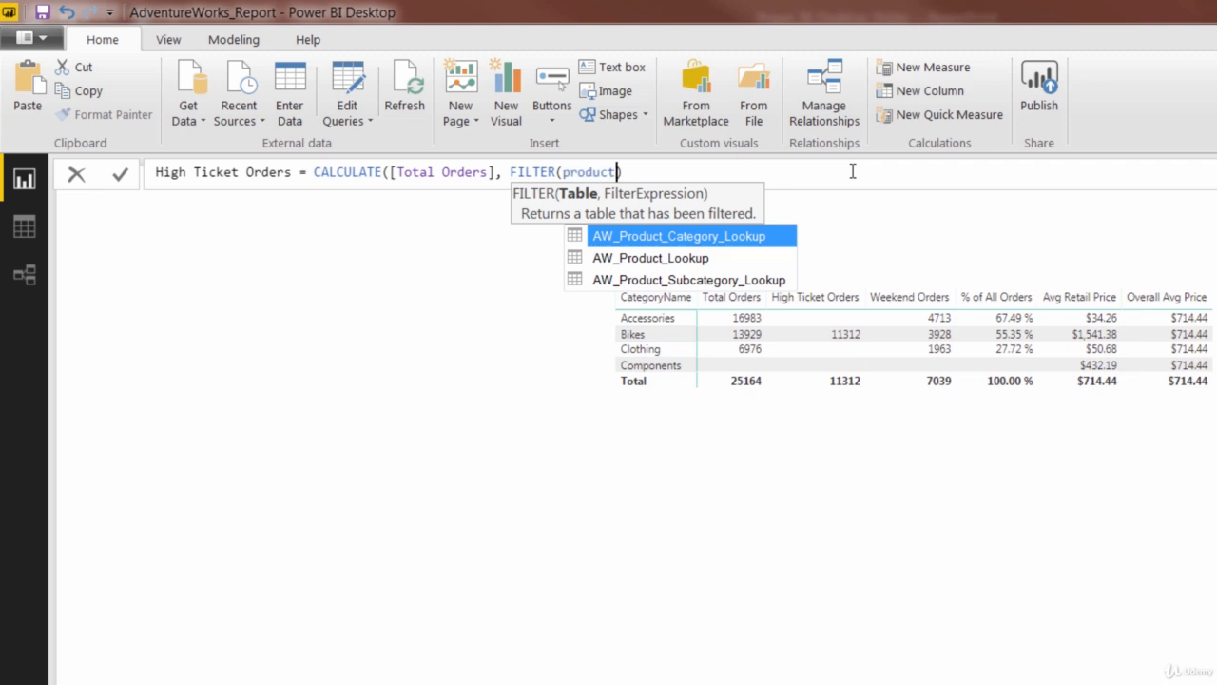
key(Down)
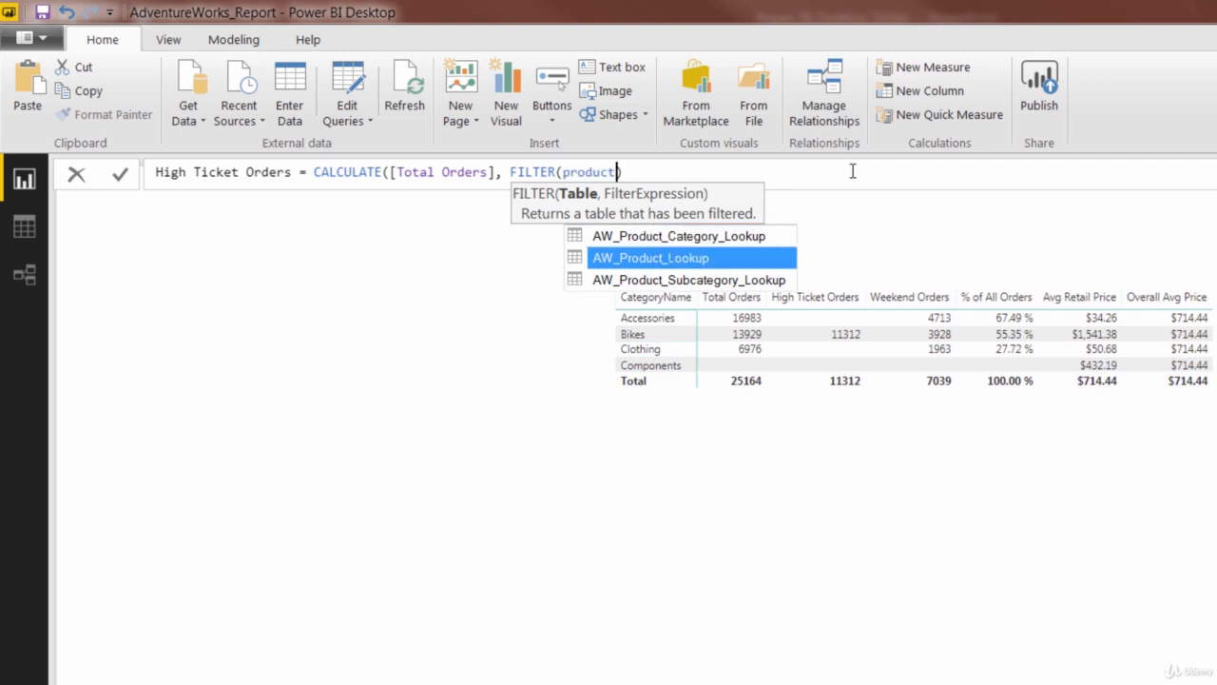
key(Tab)
text(,)
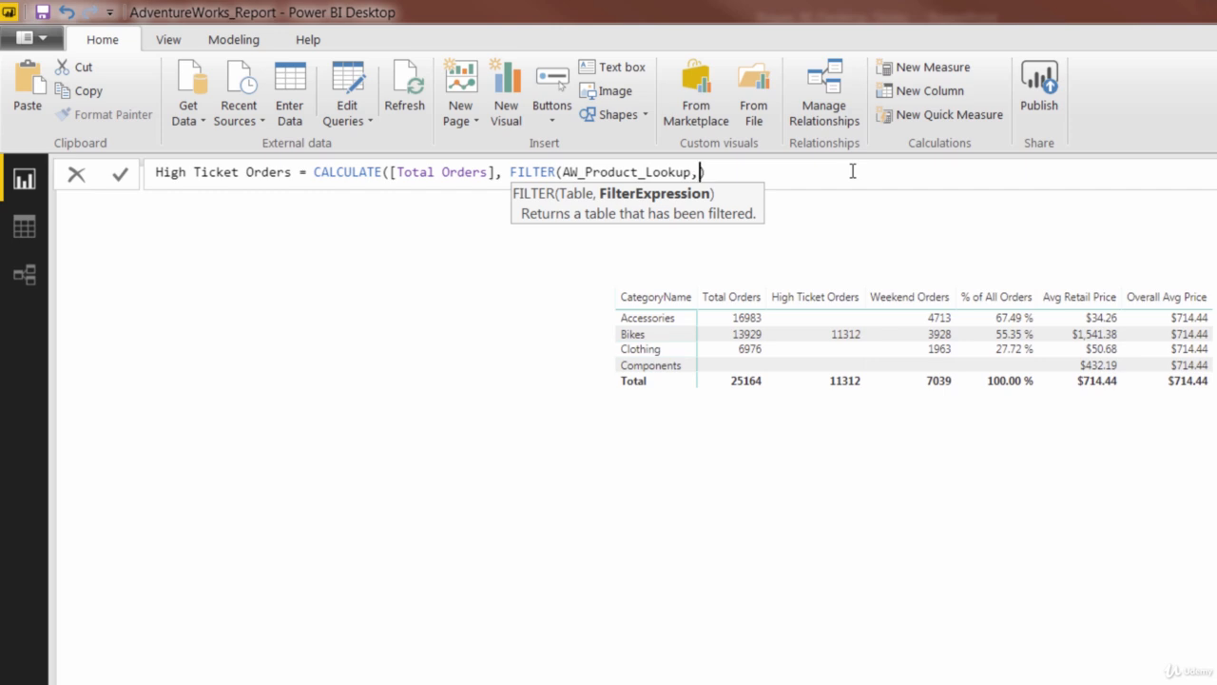
- Set the FILTER expression to AW_Product_Lookup[ProductPrice] > [Overall Avg Price], close both functions and commit the High Ticket Orders measure
text(price)
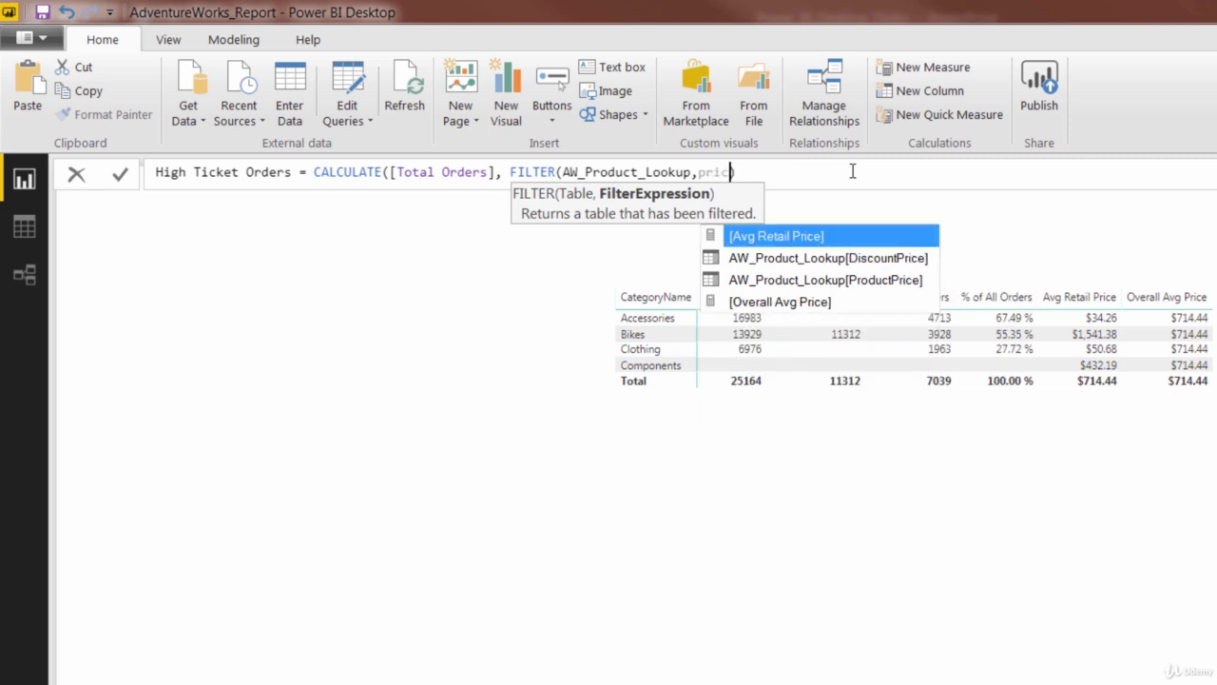
key(Down)
key(Down)
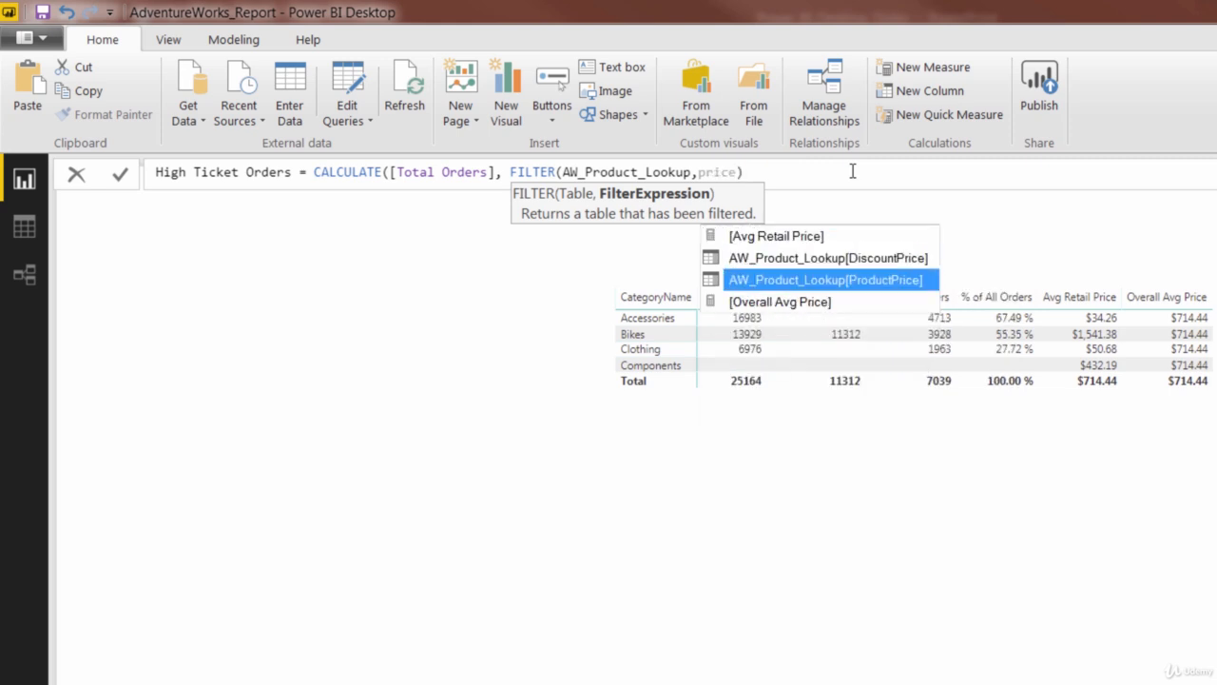
key(Tab)
text(> )
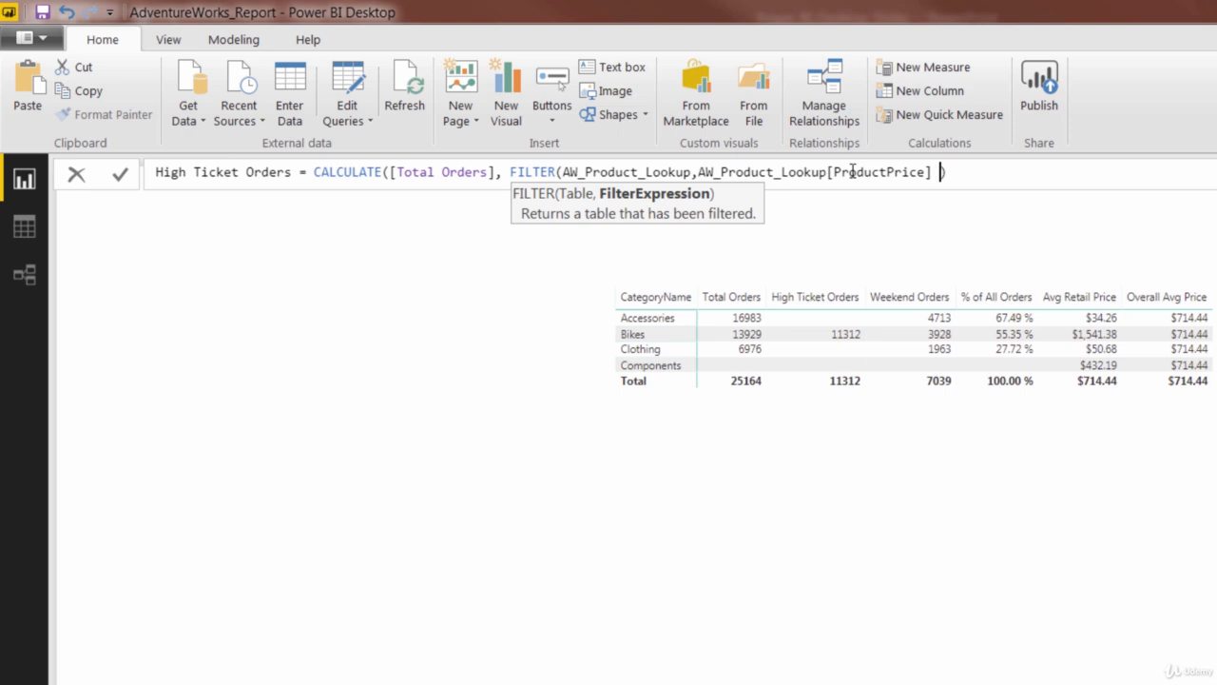
text(overall)
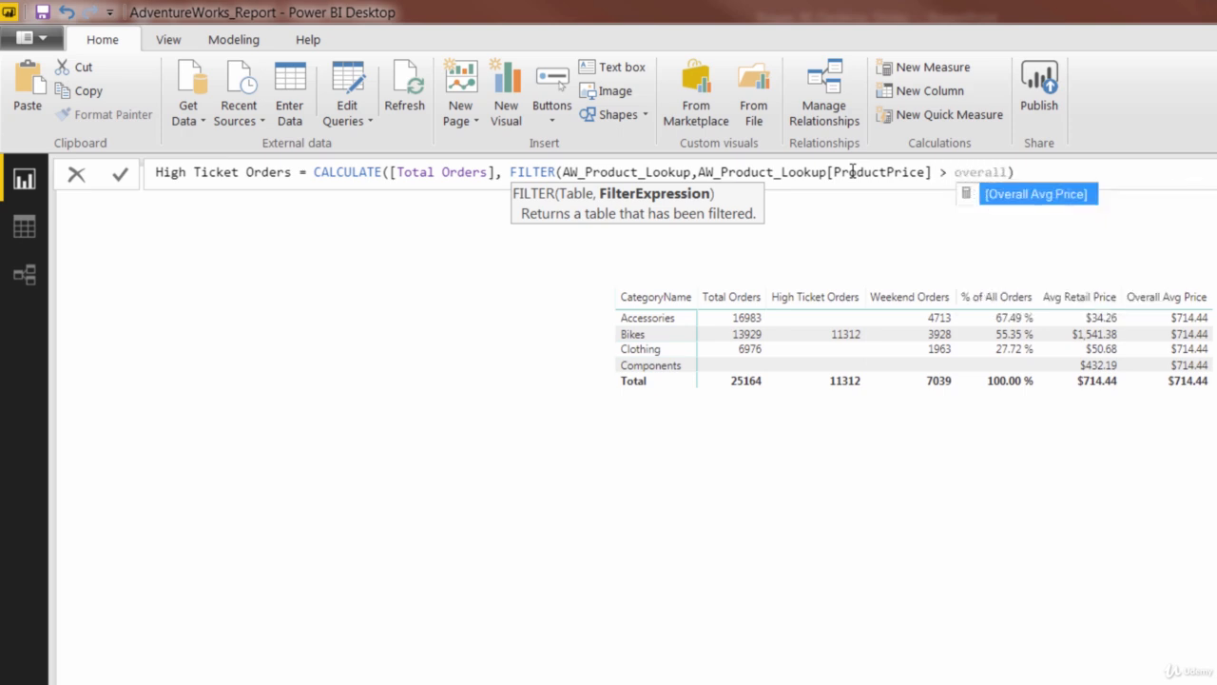
key(Tab)
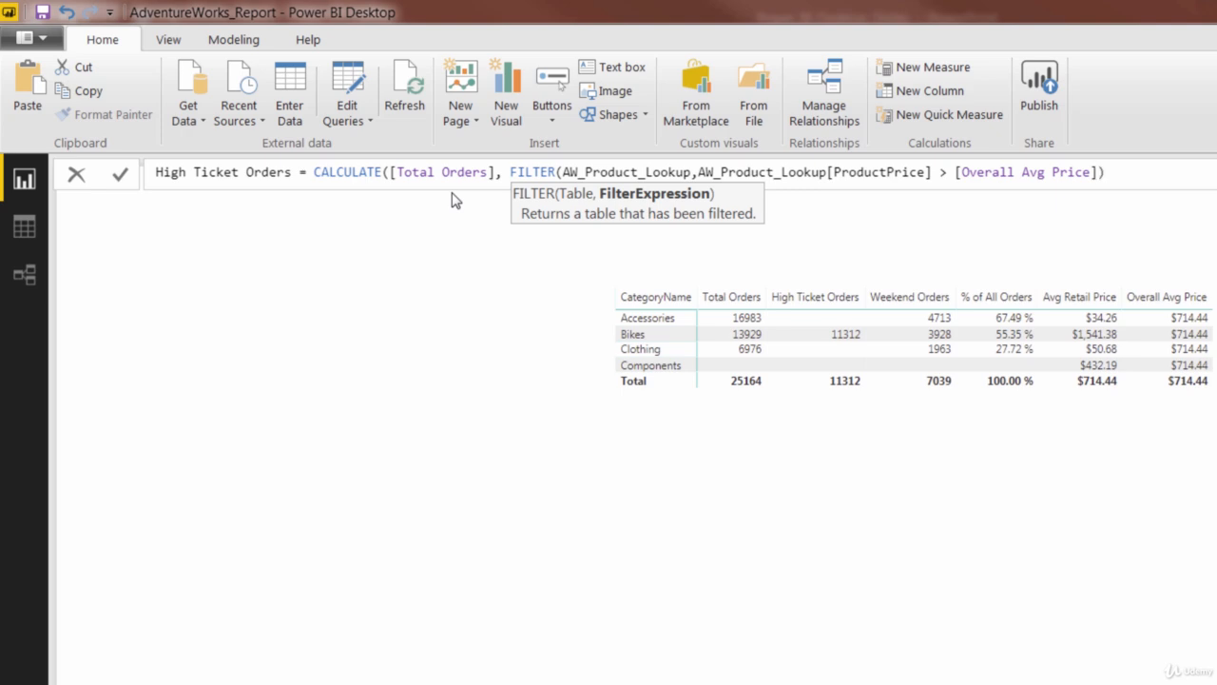
text()))
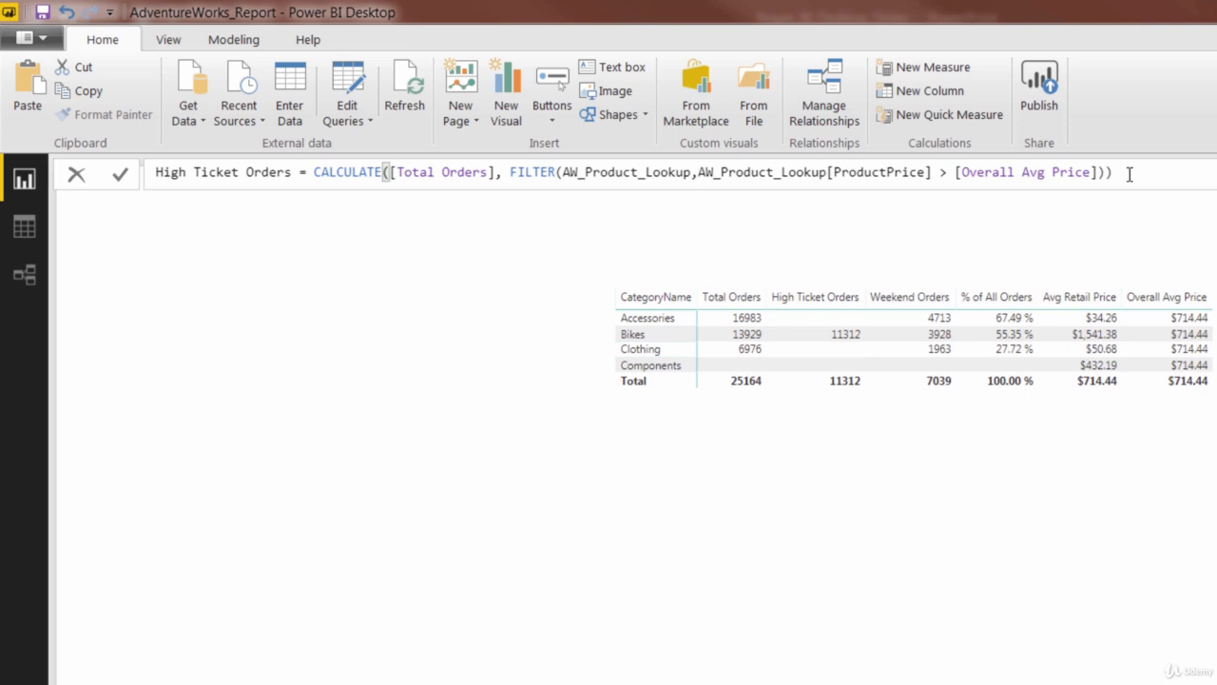
key(Return)
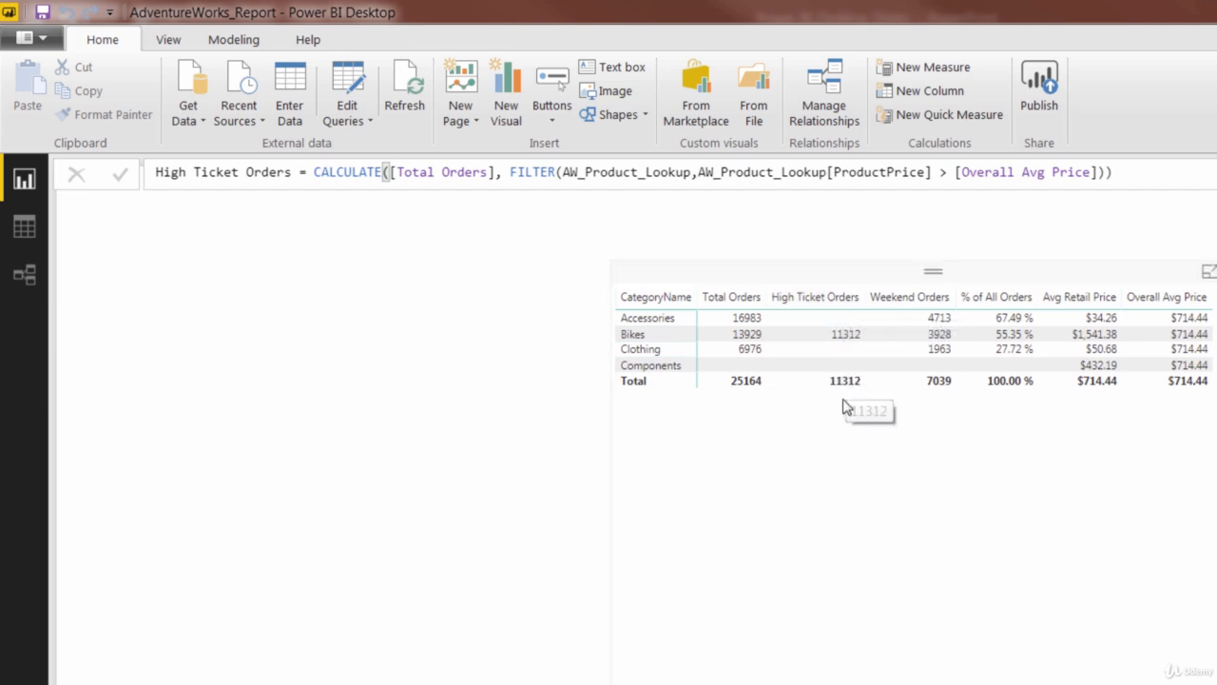
click(505, 175)
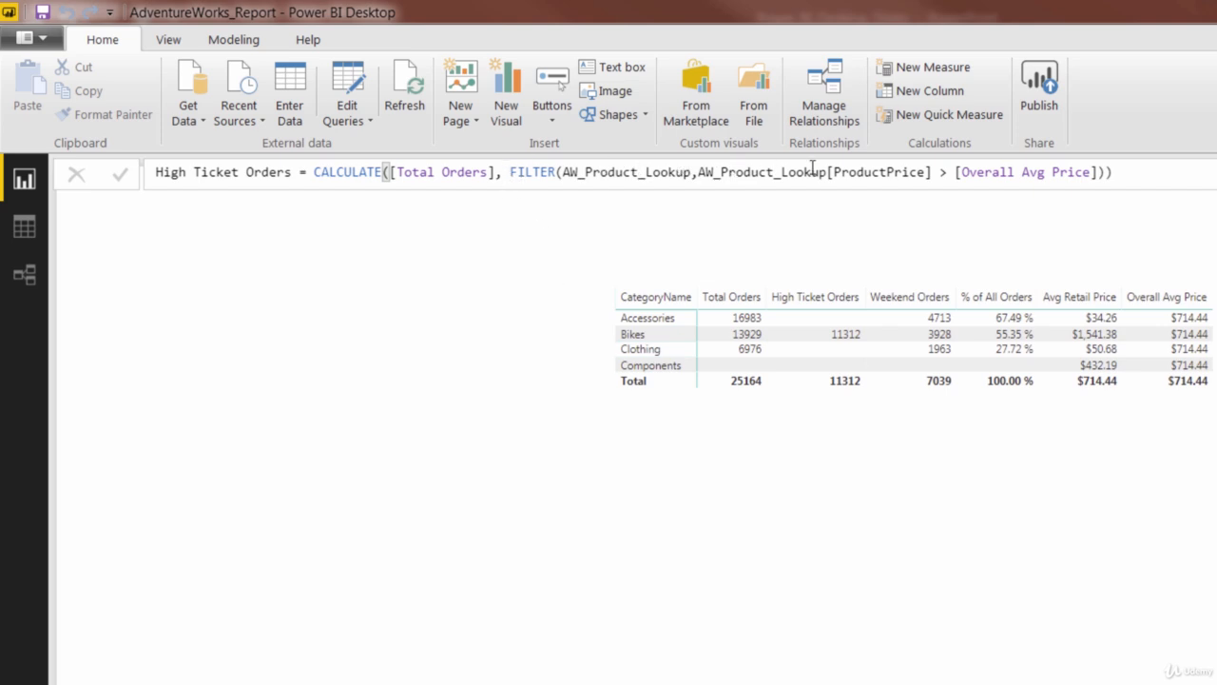